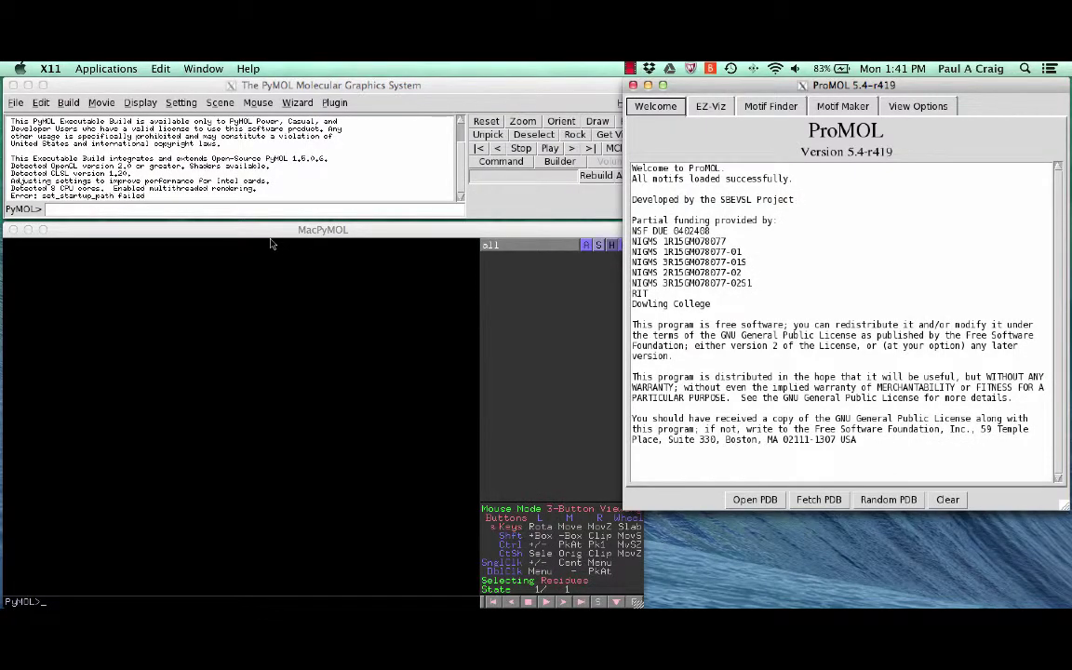
- Set up a Motif Finder search with 1t8l as the PDB entry
left_click(765, 108)
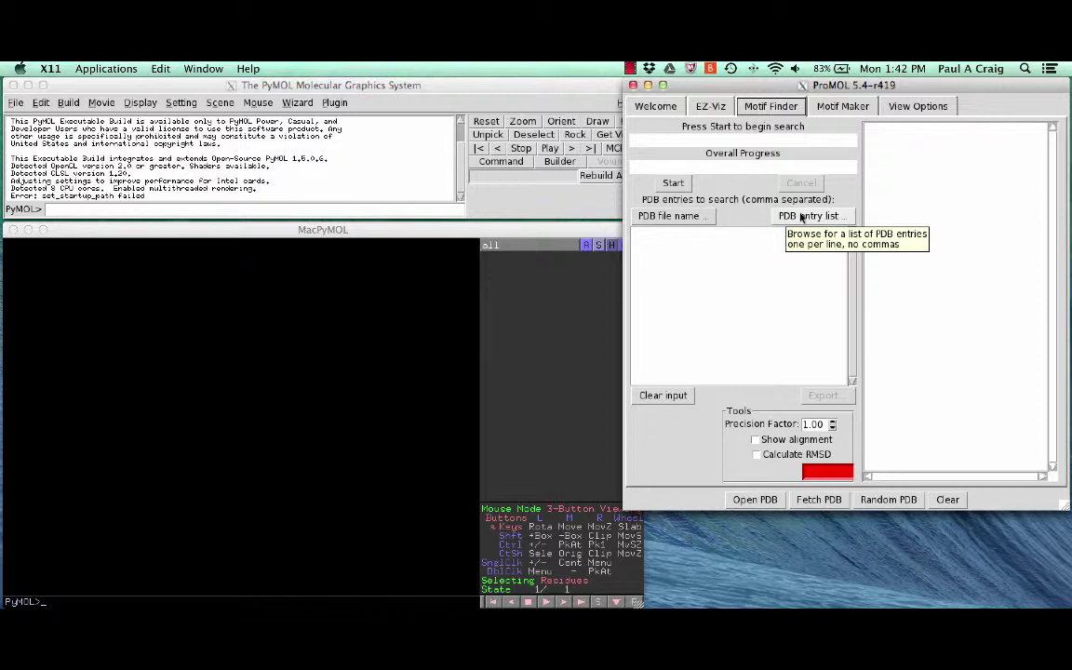
left_click(653, 236)
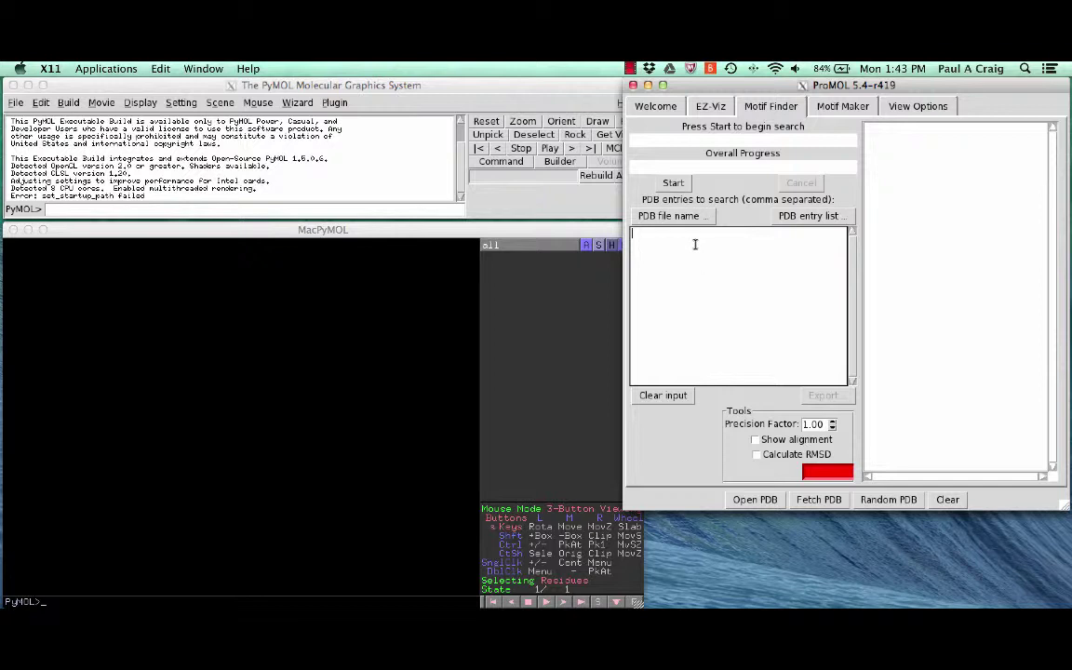
key("Tab")
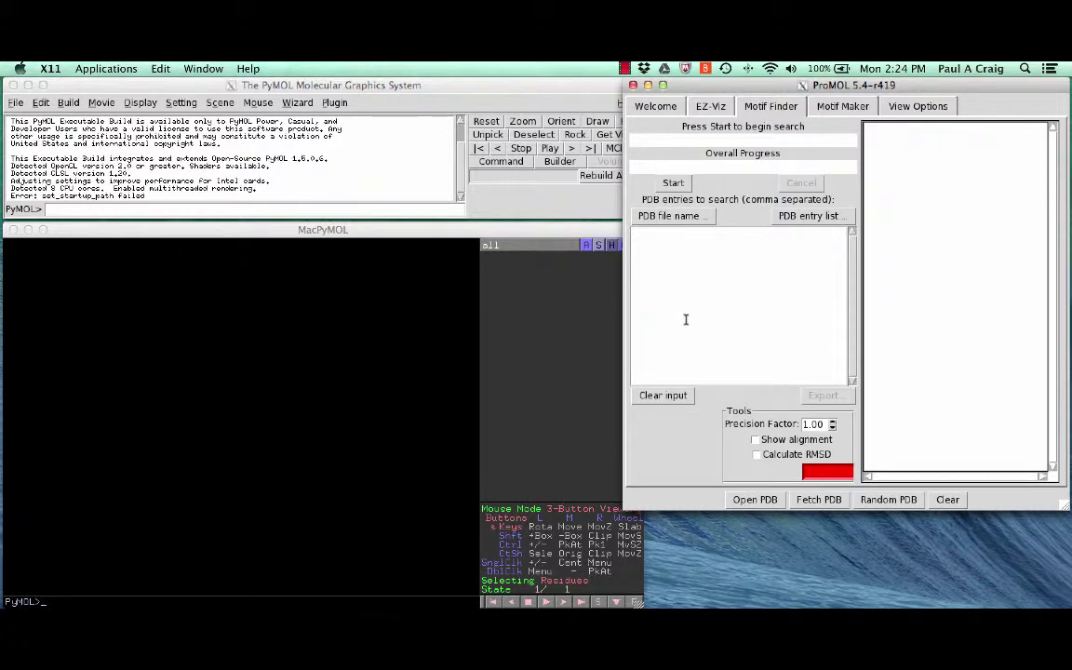
left_click(650, 236)
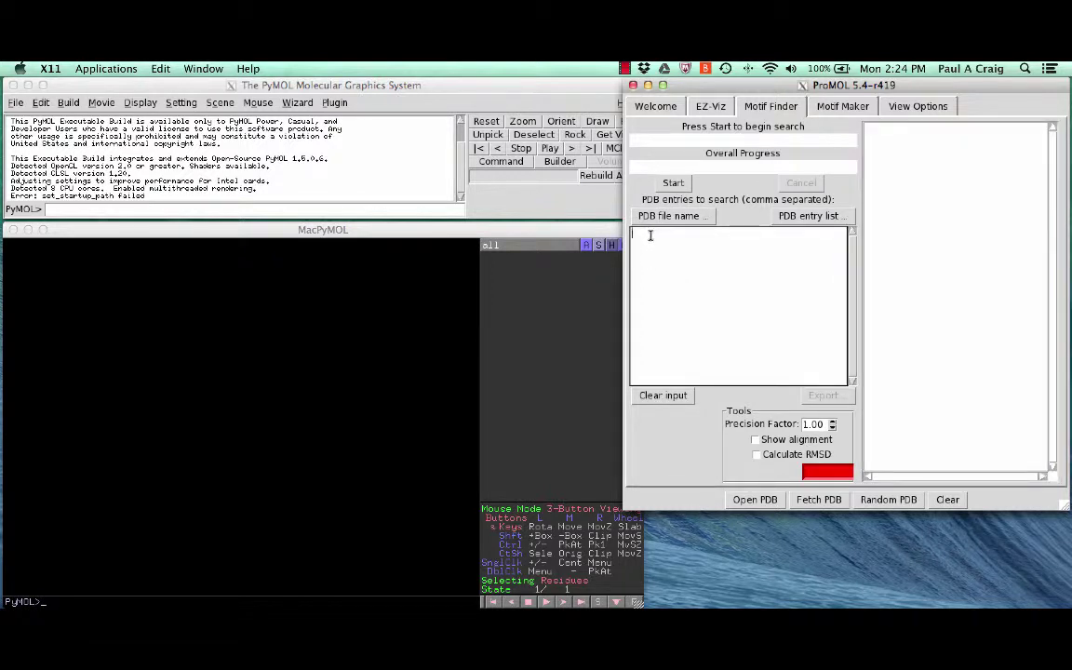
type("1t8l")
- Start the motif search with all motif sets included and no RMSD calculation
left_click(672, 184)
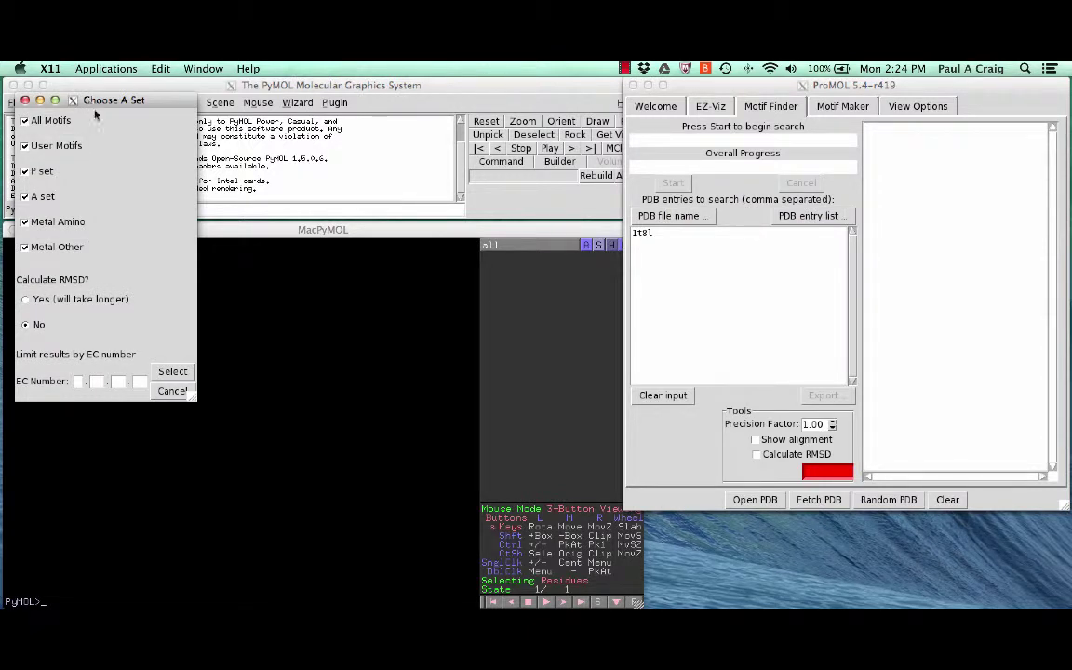
left_click(25, 121)
left_click(25, 121)
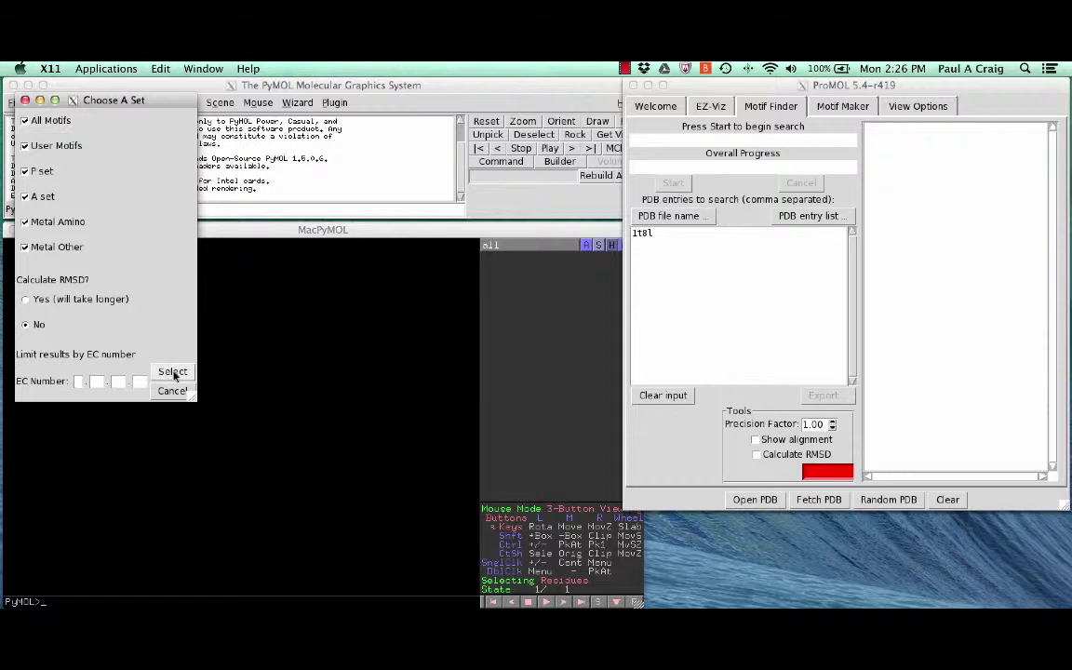
left_click(173, 372)
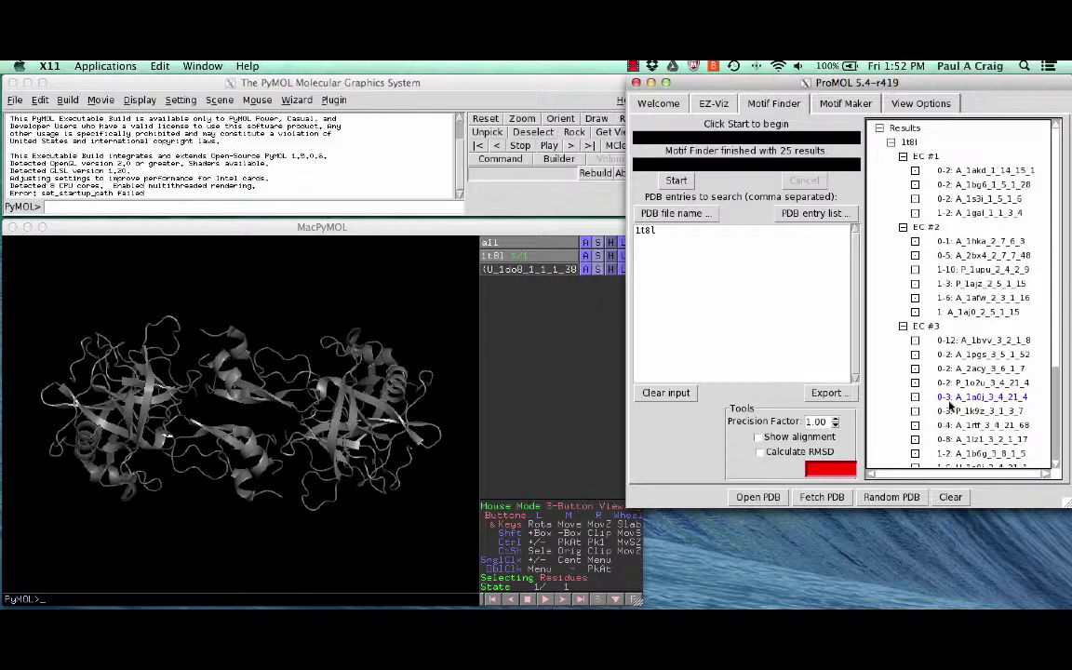
- Display the A_1a0j_3_4_21_4 match from the EC #3 results on the 1t8l structure
scroll(949, 407, "down", 3)
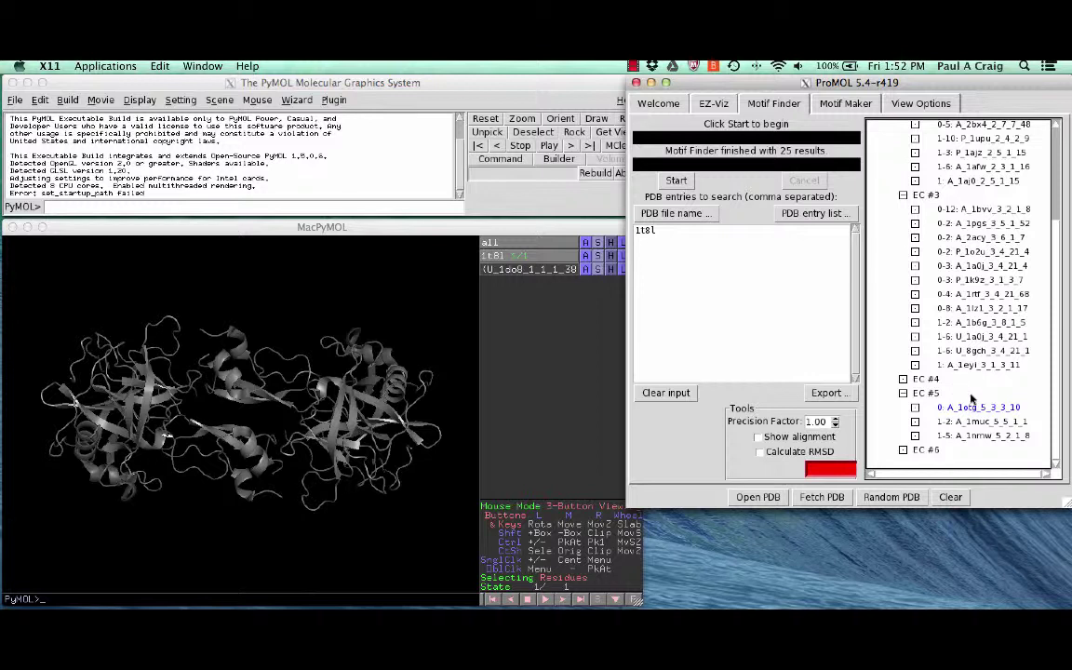
left_click(968, 238)
left_click(971, 267)
double_click(961, 268)
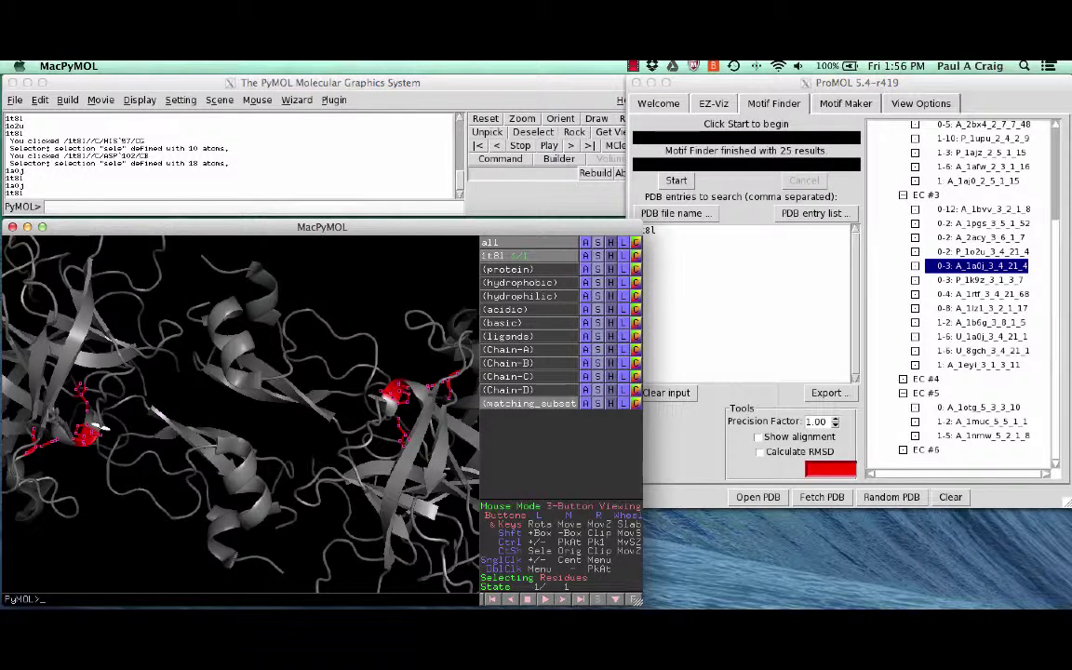
- Hide the cartoon representation of the 1t8l object
left_click_drag(171, 438, 261, 445)
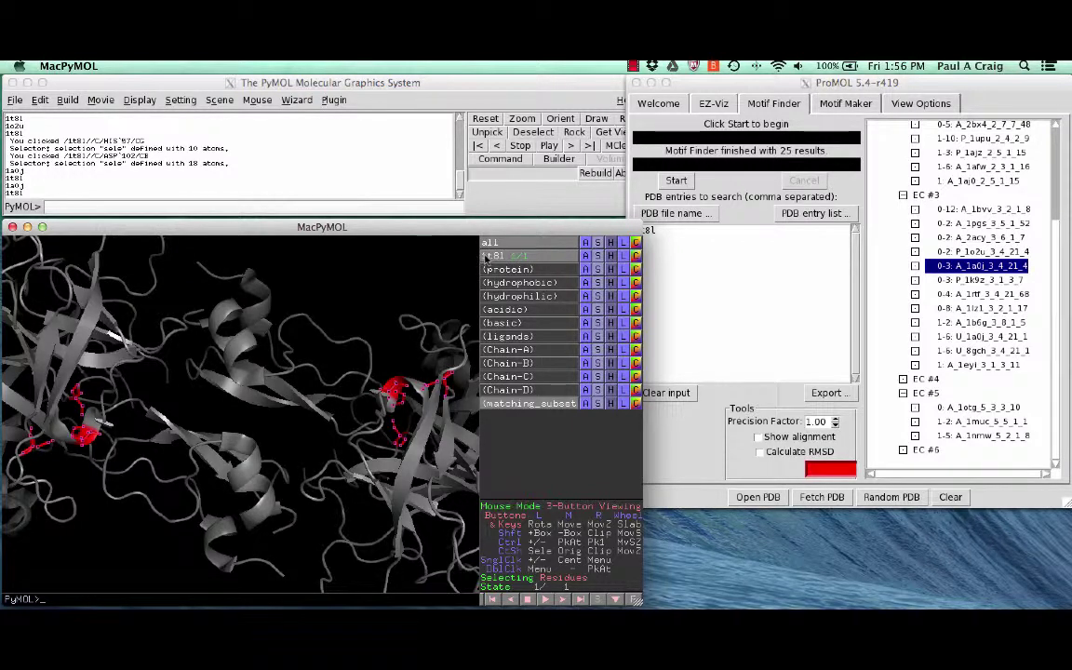
left_click(611, 258)
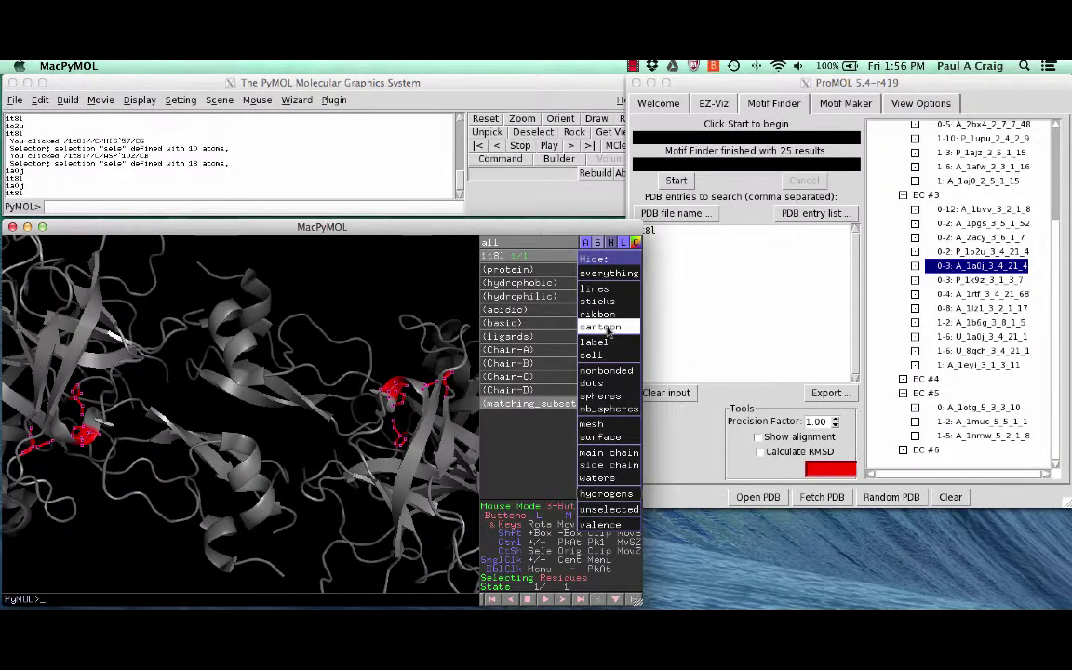
left_click(603, 327)
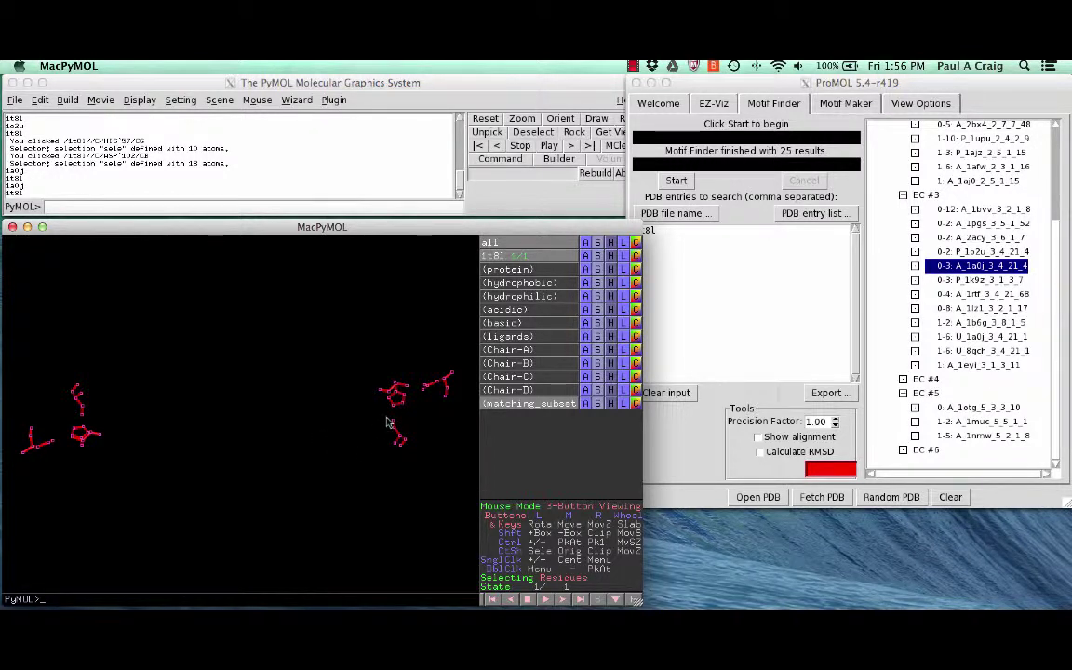
- Centre one of the two matching residue clusters and zoom to an 8 Angstrom sphere
middle_click_drag(377, 430, 214, 432)
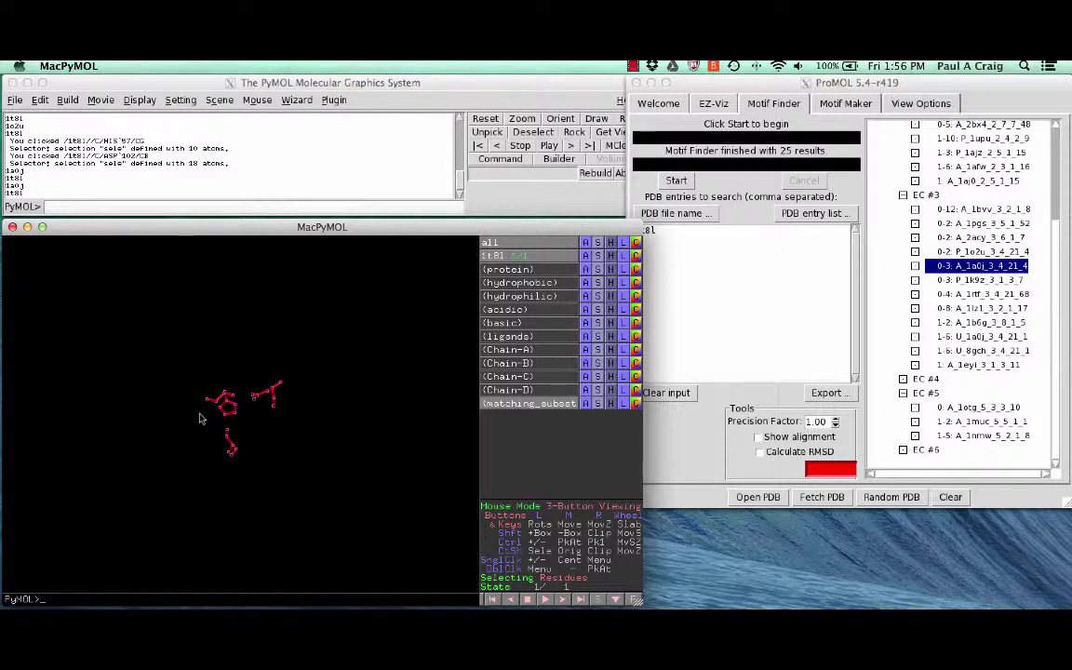
left_click(139, 102)
left_click(139, 100)
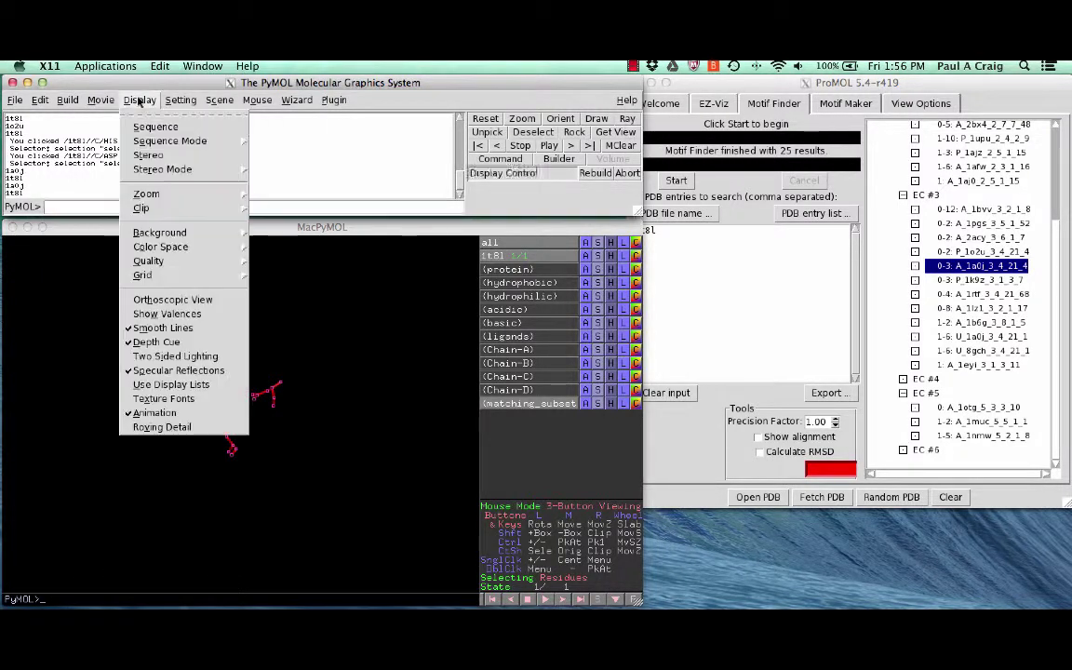
mouse_move(142, 197)
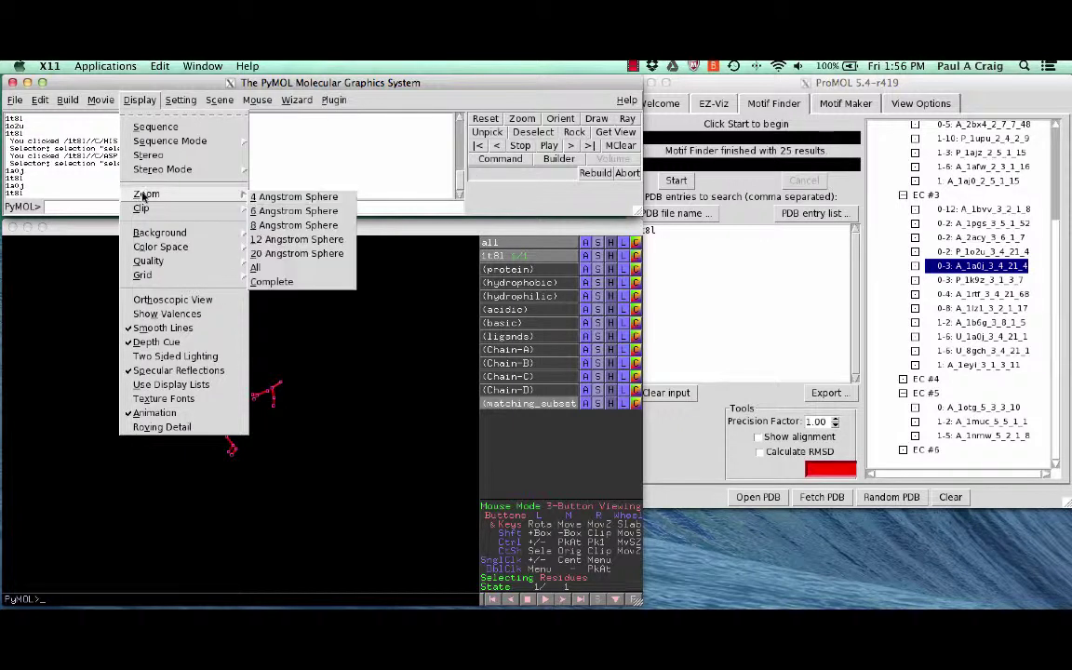
left_click(310, 227)
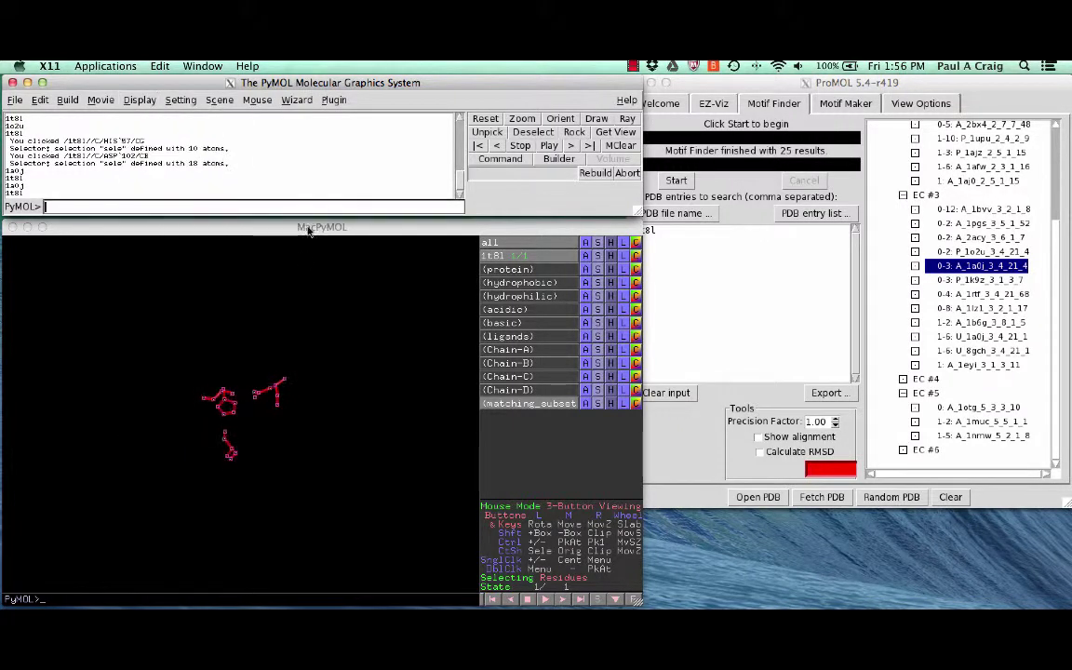
- Clear the highlighted motif atoms and select residues ASP 102, HIS 57 and SER 195 in chain C of 1t8l
left_click(192, 304)
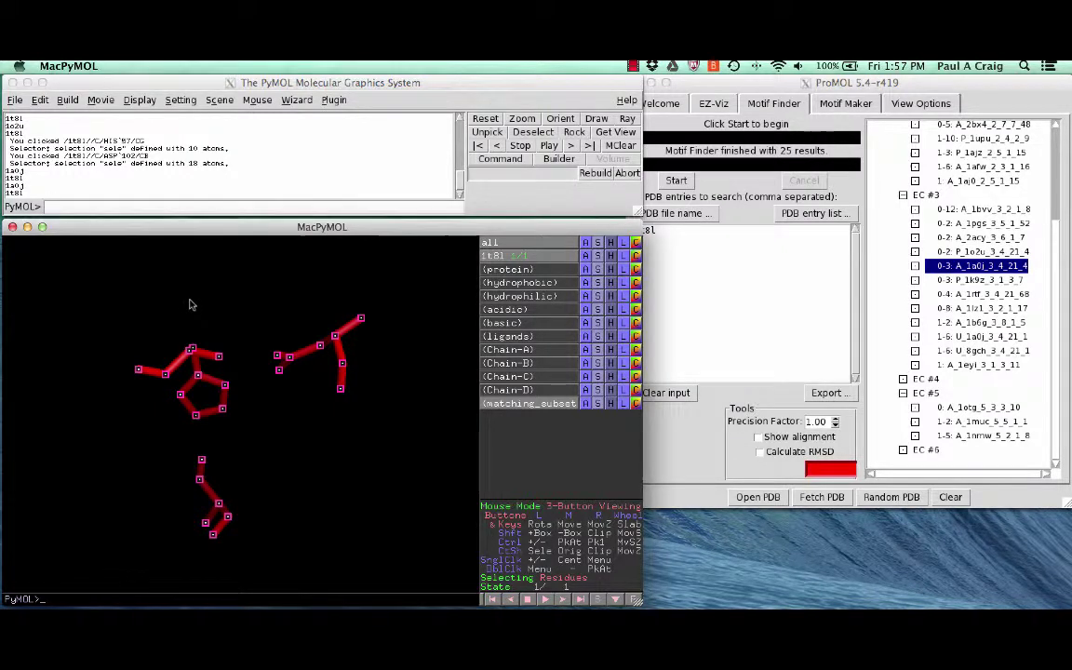
left_click(191, 304)
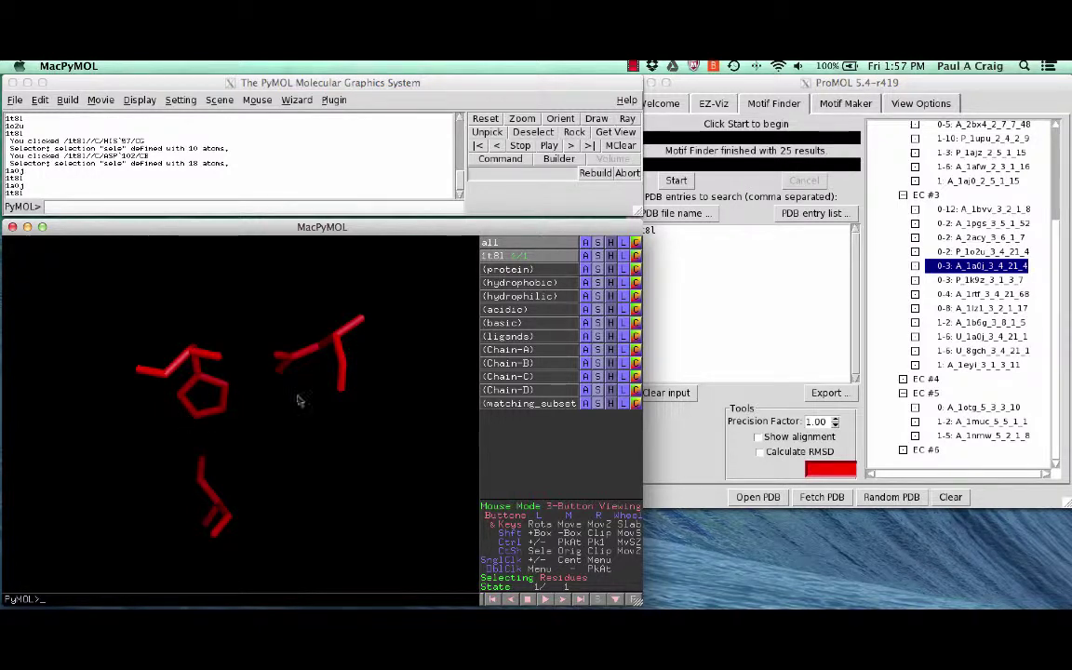
left_click(298, 357)
left_click(298, 357)
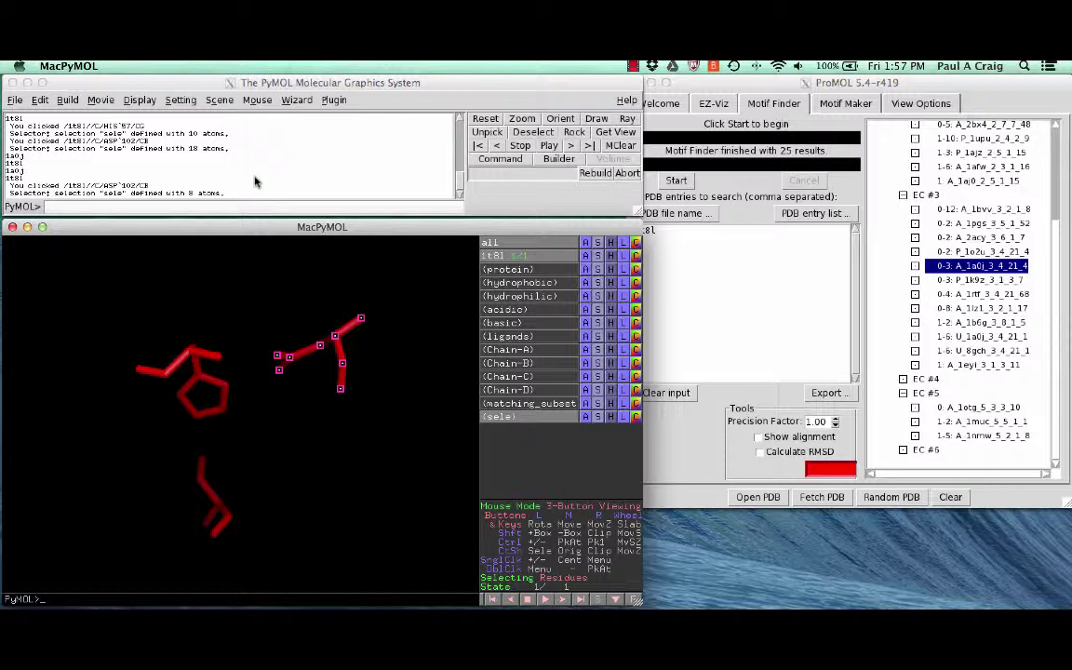
left_click(197, 382)
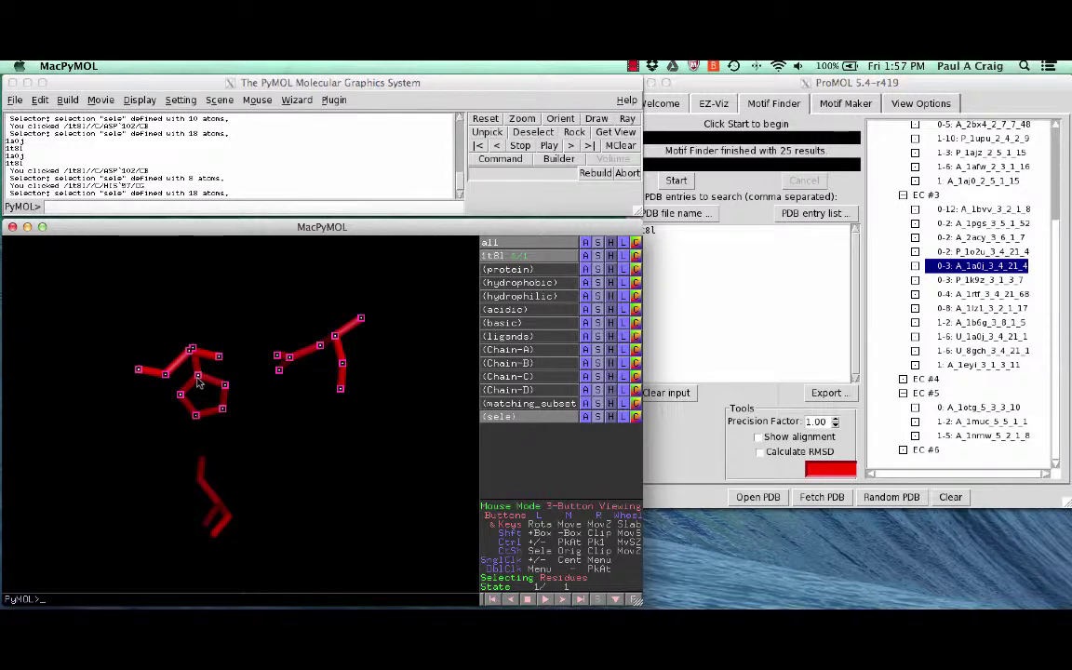
left_click(199, 473)
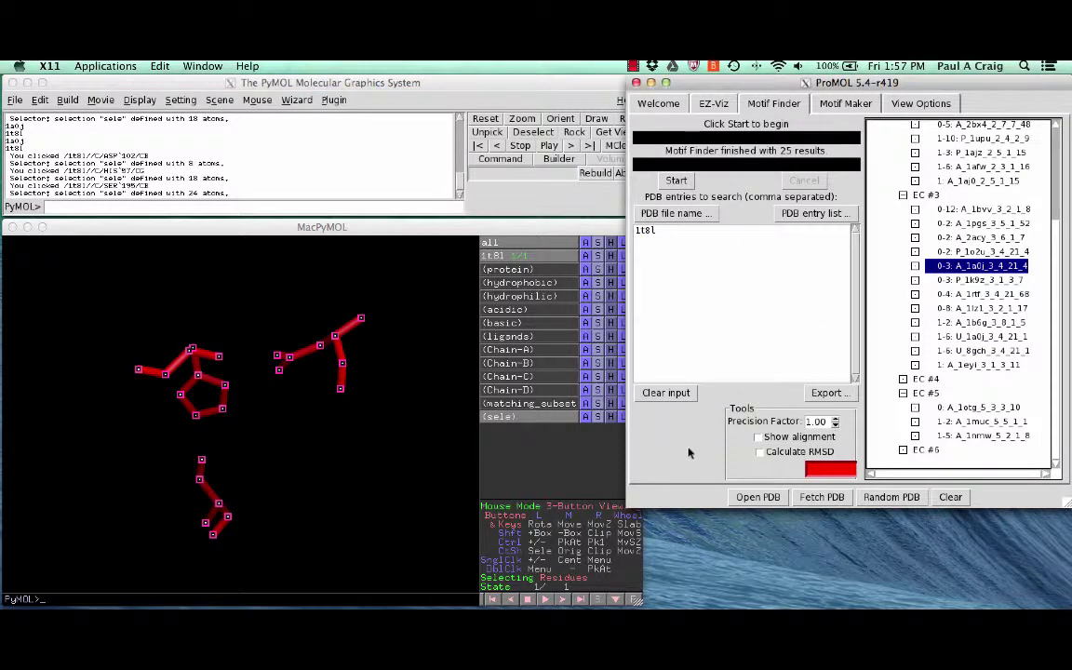
- Enable the alignment display and RMSD calculation for the 1a0j match, and inspect how the superimposed residues overlap
left_click(758, 436)
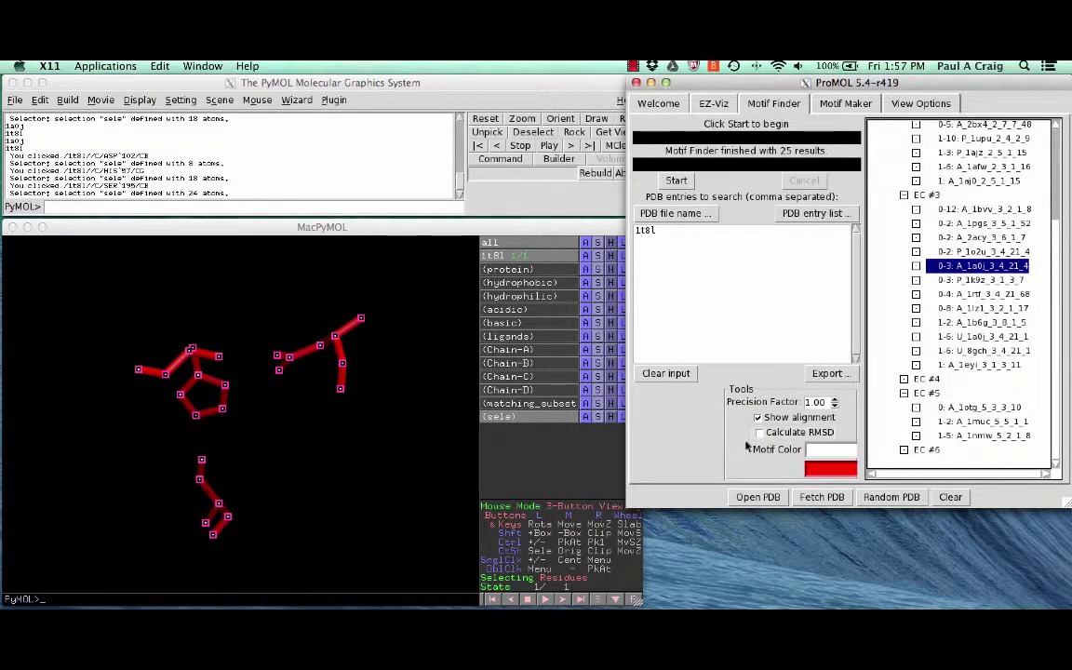
left_click(758, 433)
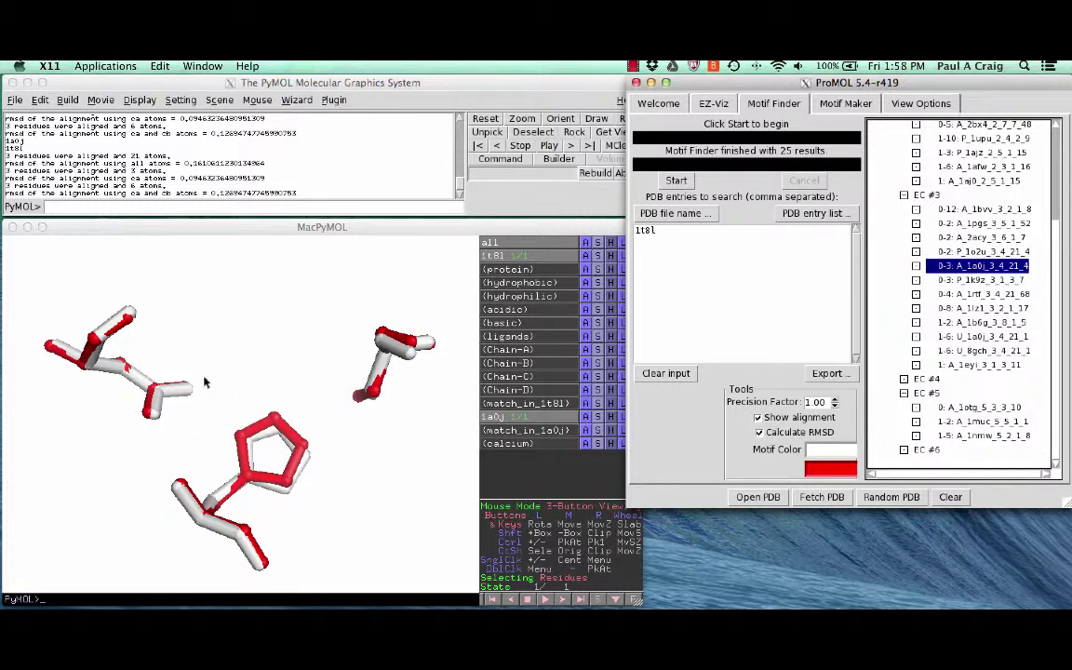
left_click(249, 360)
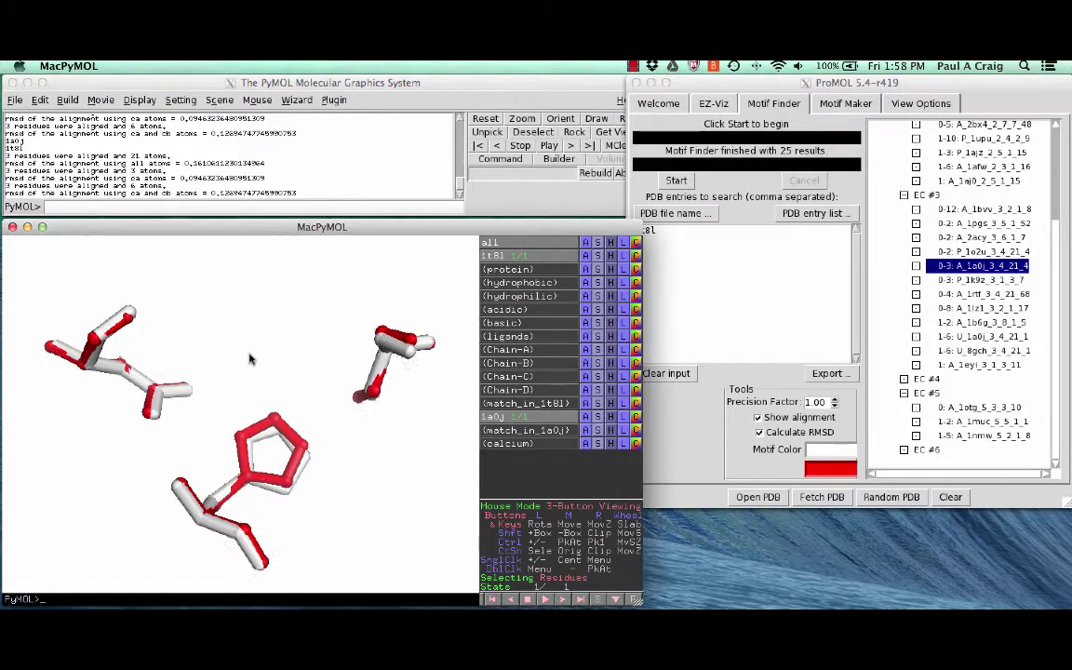
left_click_drag(249, 359, 147, 415)
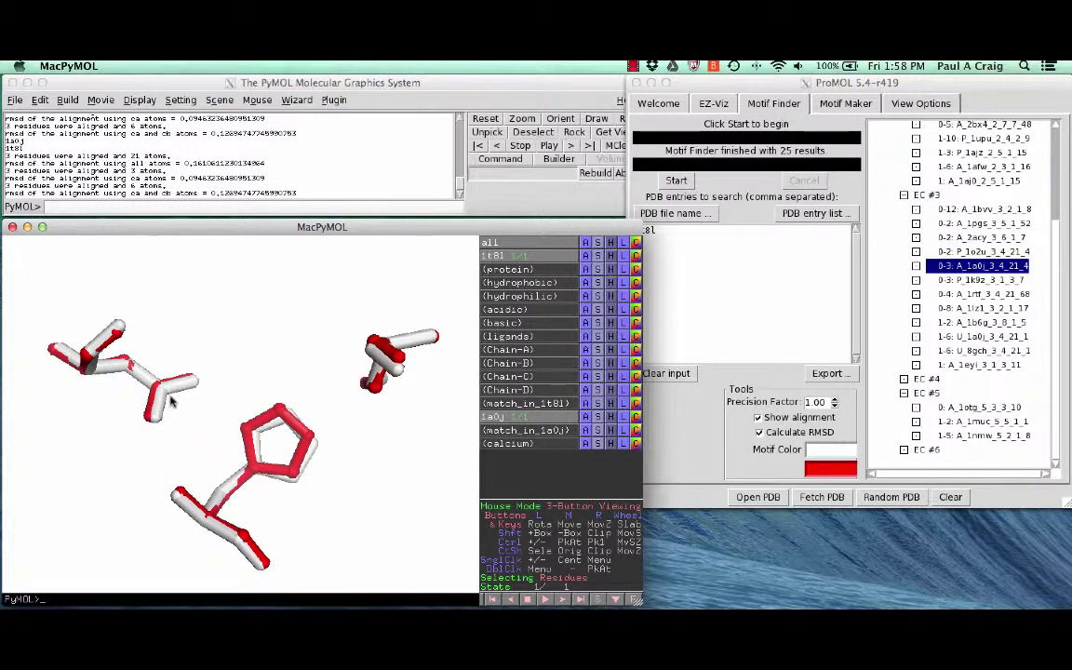
left_click_drag(307, 514, 323, 392)
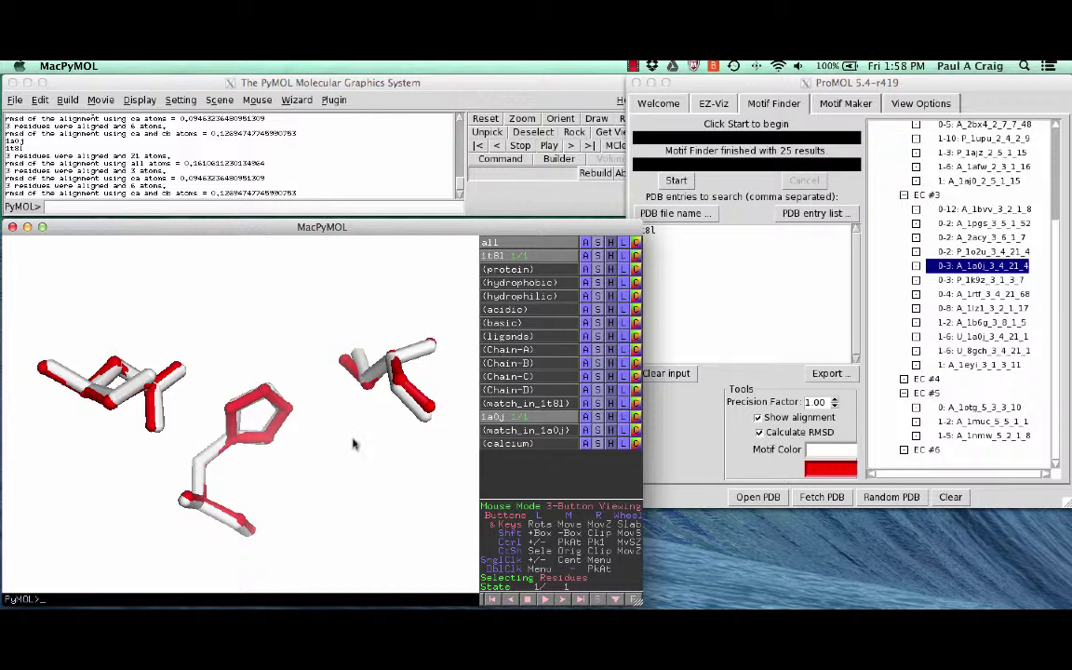
left_click_drag(319, 402, 310, 435)
left_click_drag(172, 414, 174, 368)
left_click_drag(354, 466, 307, 372)
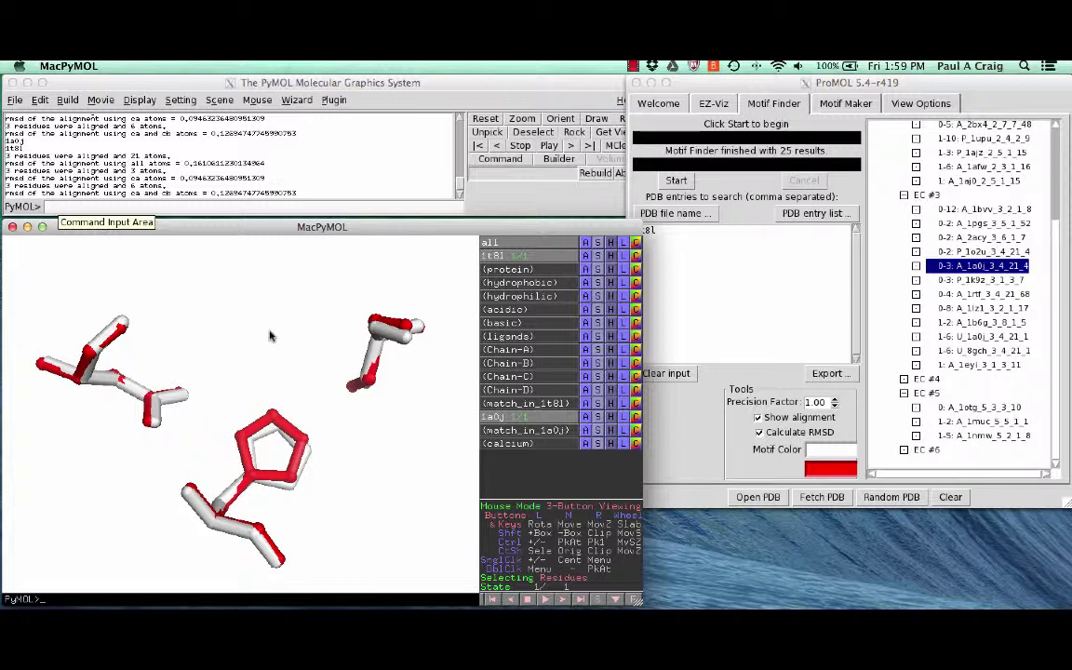
- Display the alignment of the A_1rtf_3_4_21_68 motif with 1t8l
left_click(716, 292)
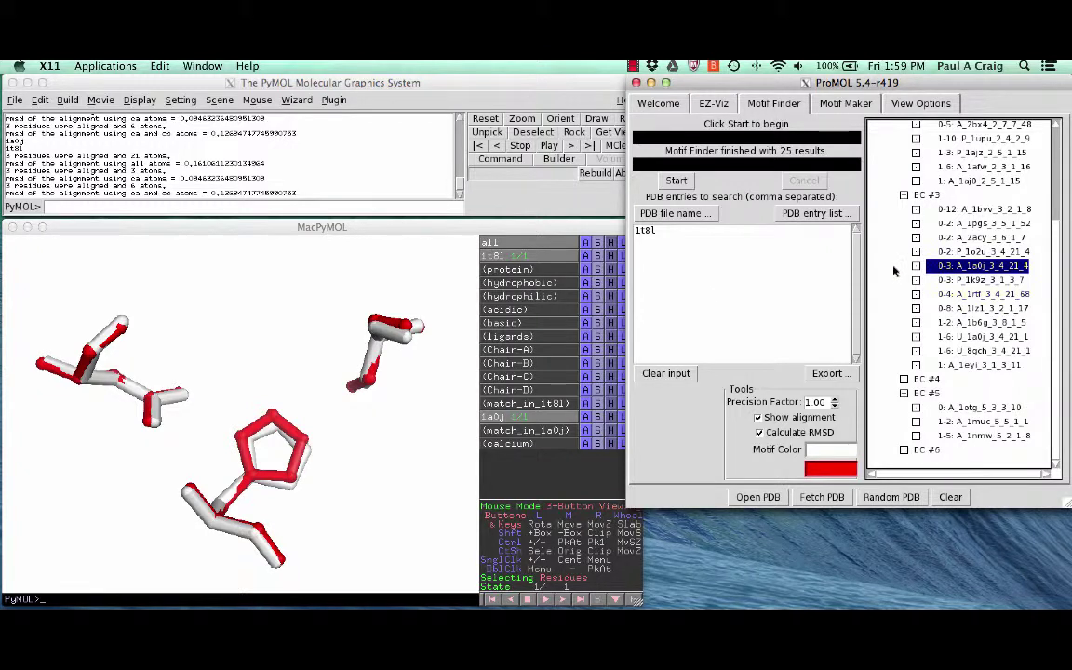
left_click(969, 295)
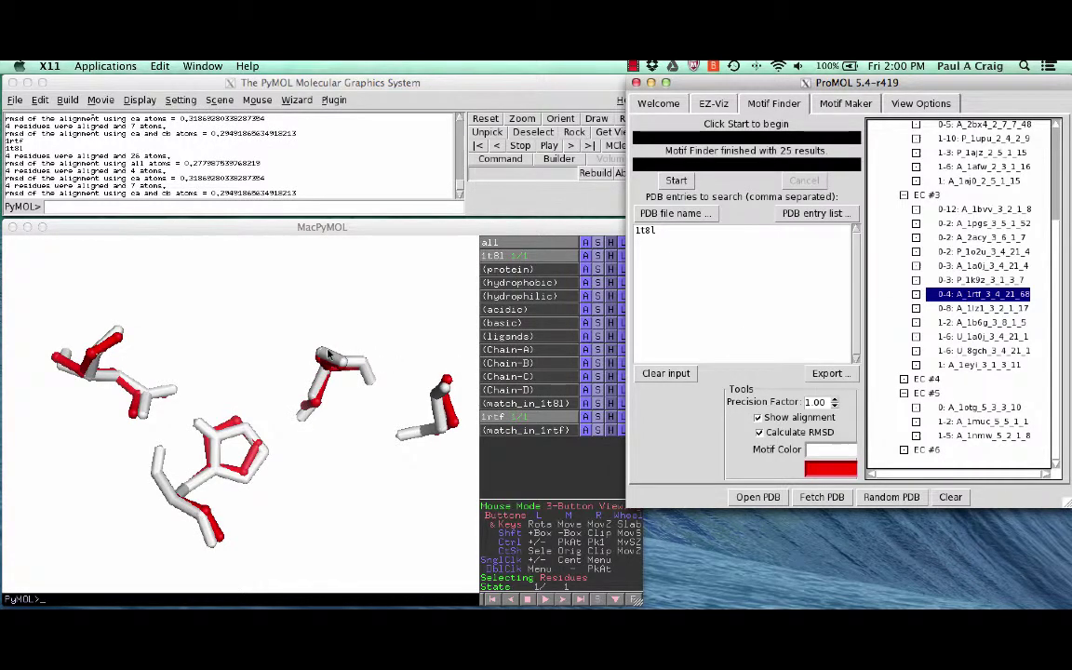
left_click(332, 400)
mouse_move(333, 399)
left_mouse_down()
mouse_move(300, 400)
mouse_move(327, 399)
left_mouse_up()
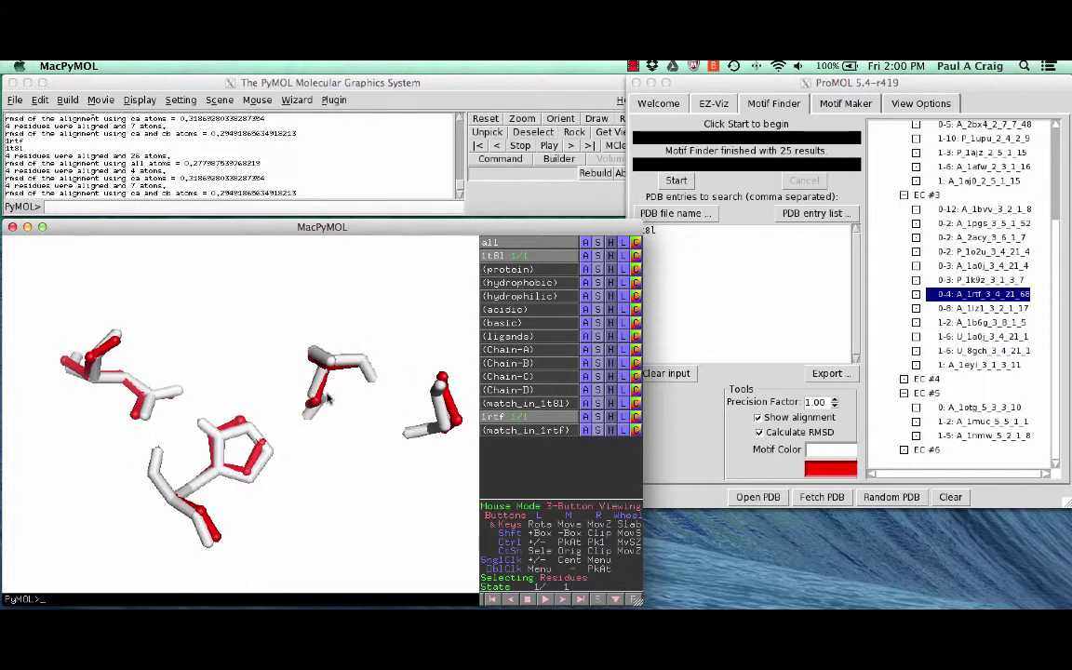
- Select residues ASP 102, HIS 57, SER 195 and GLY 193 in chain B of 1rtf to identify the motif residues
left_click(151, 398)
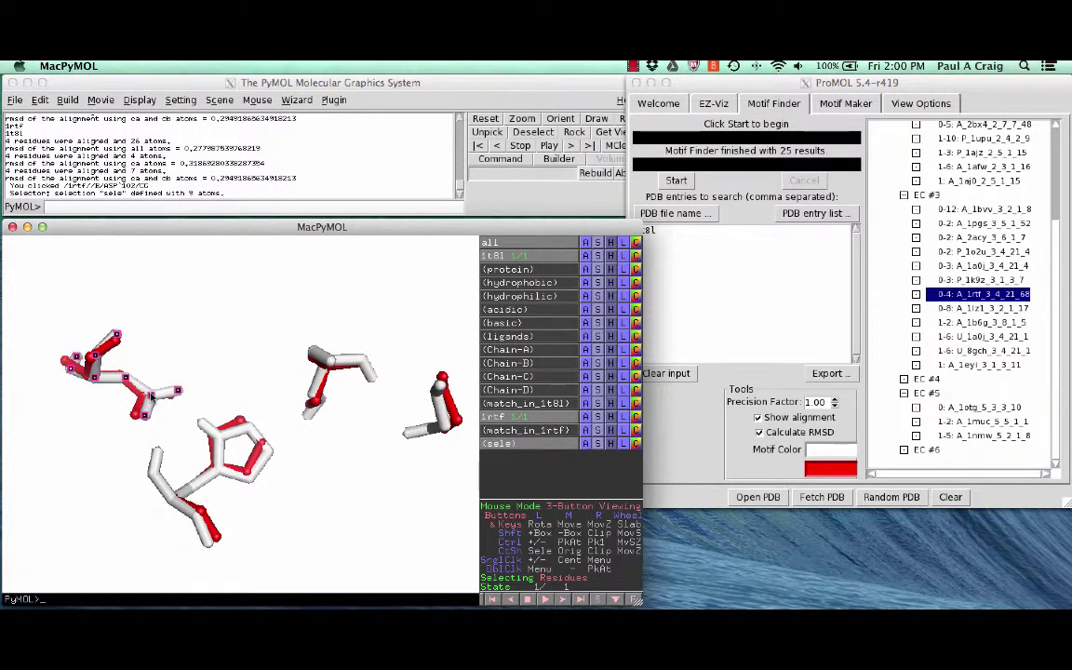
left_click(220, 471)
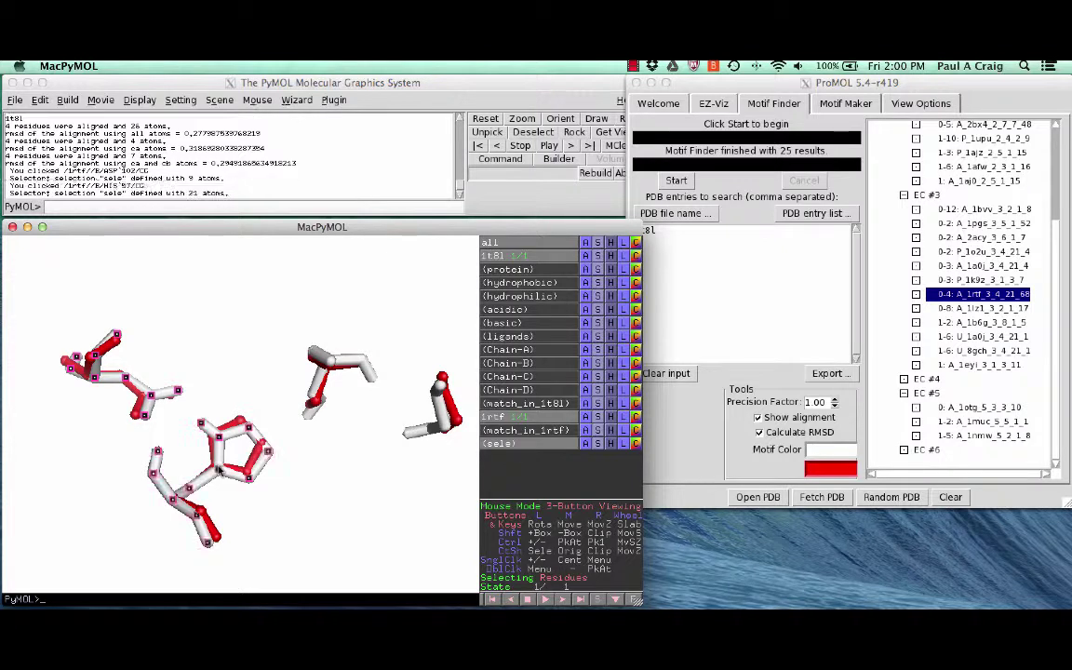
left_click(353, 363)
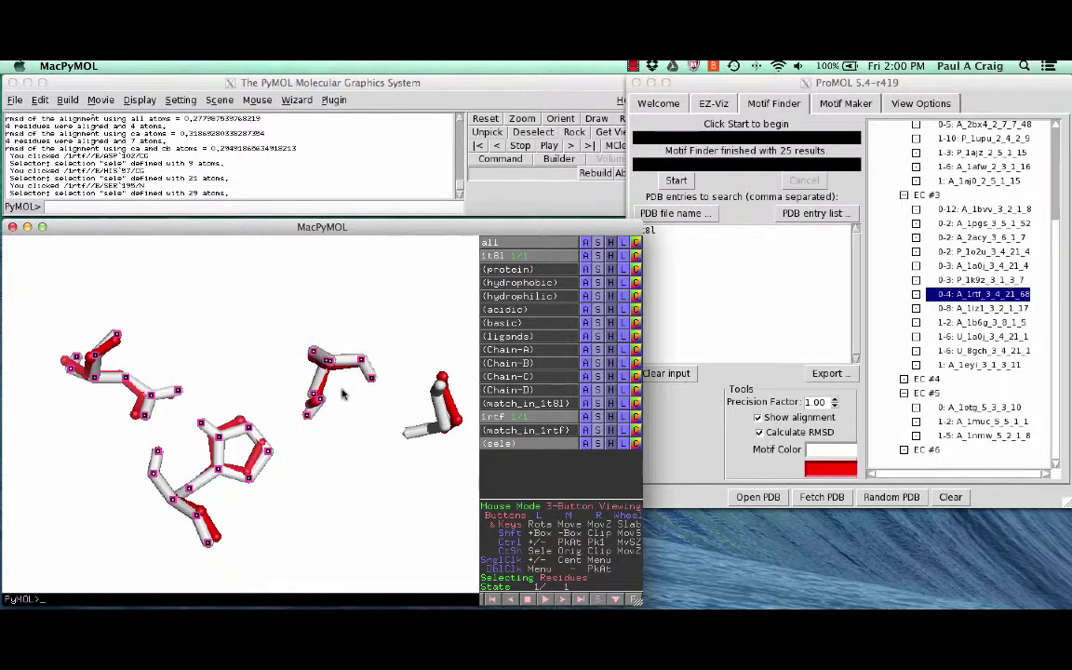
left_click(445, 421)
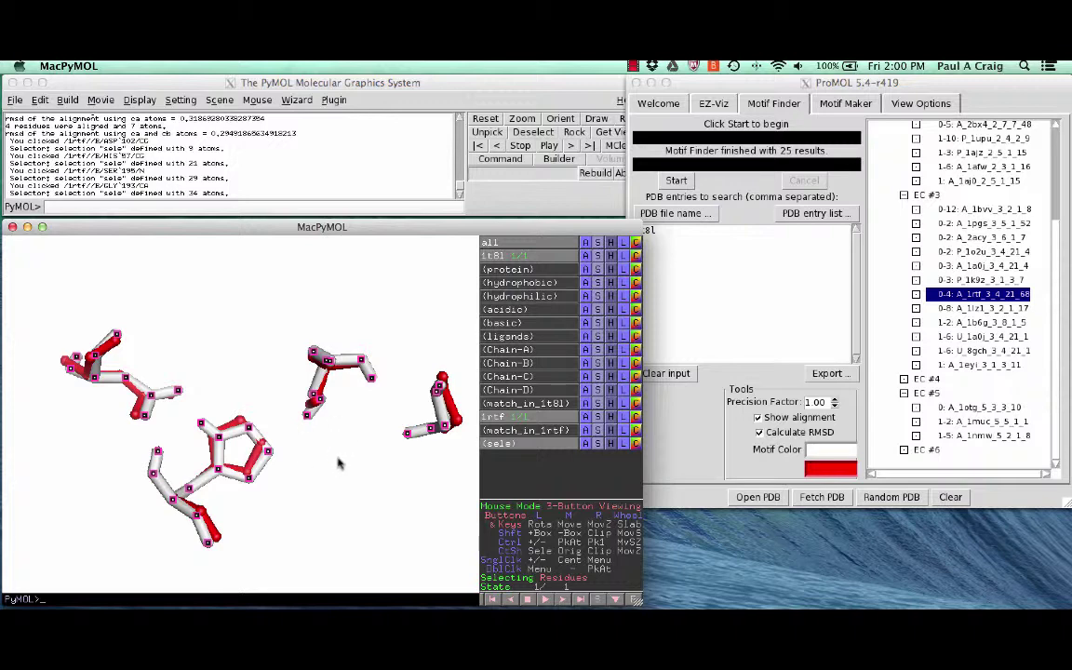
mouse_move(337, 460)
left_mouse_down()
mouse_move(318, 443)
mouse_move(349, 457)
left_mouse_up()
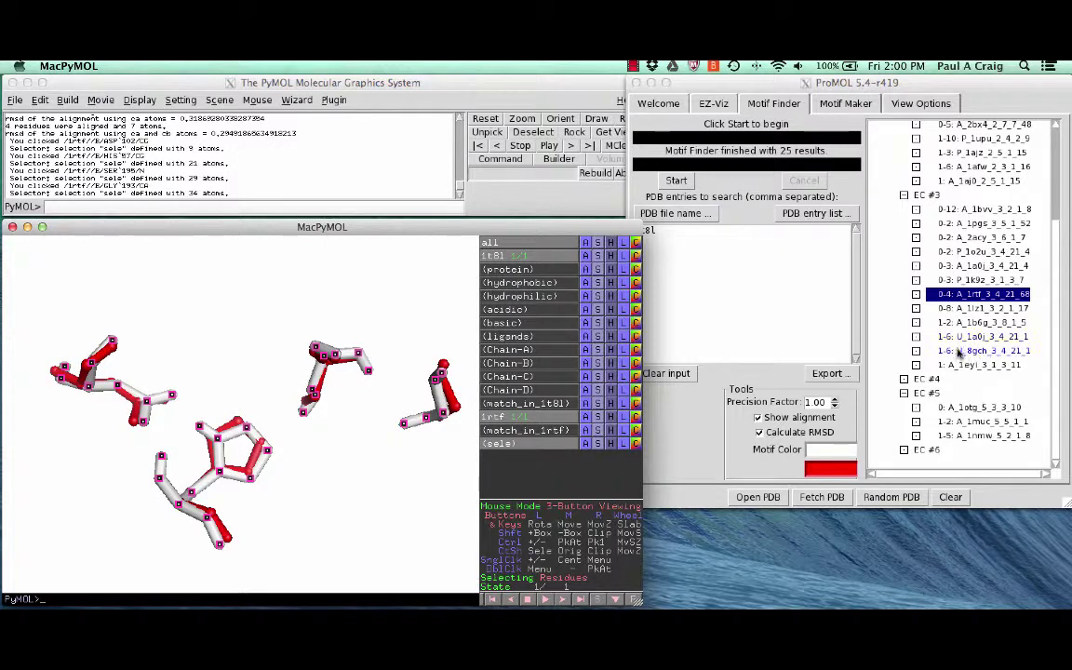
- Display the alignment of the A_1bvv_3_2_1_8 motif with 1t8l and inspect how the residues overlap
left_click(966, 212)
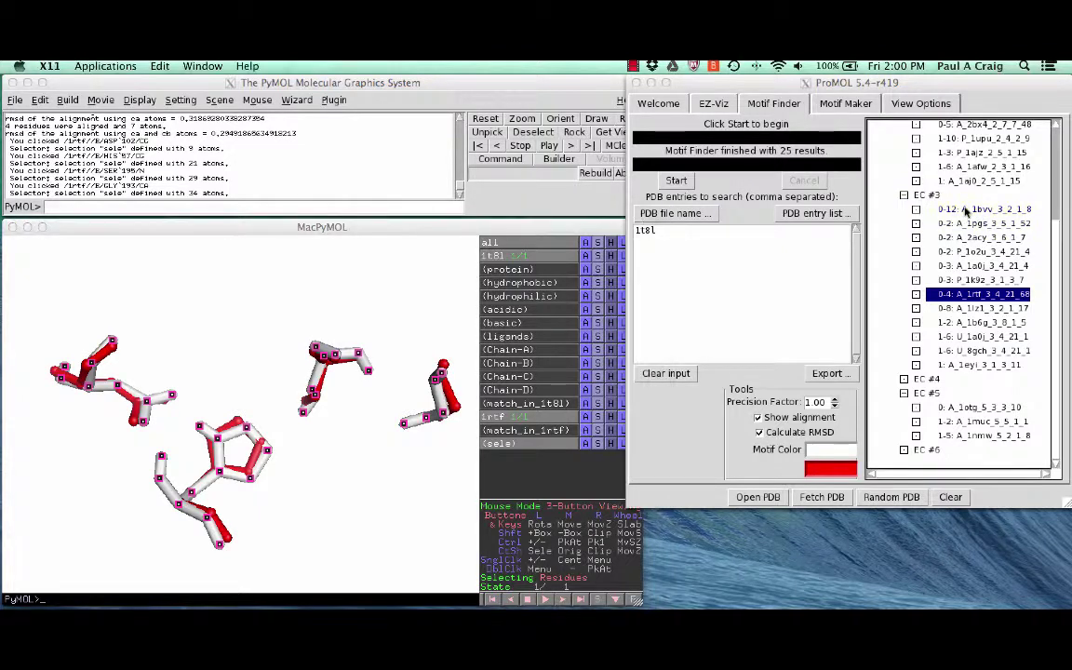
left_click(966, 210)
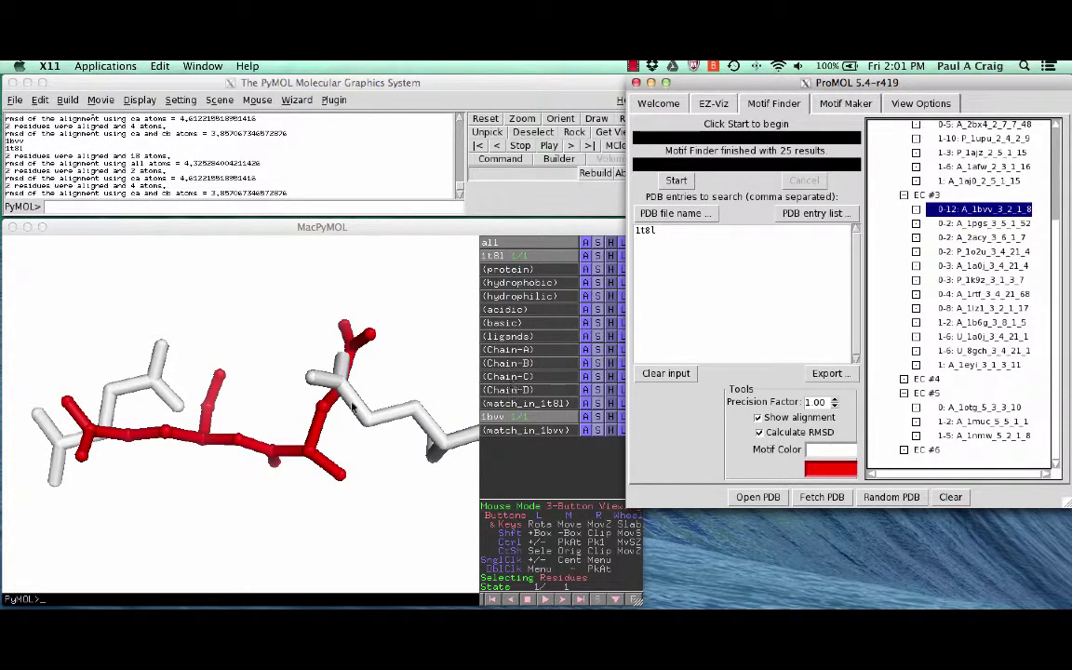
left_click(371, 479)
mouse_move(371, 478)
left_mouse_down()
mouse_move(307, 479)
mouse_move(372, 486)
left_mouse_up()
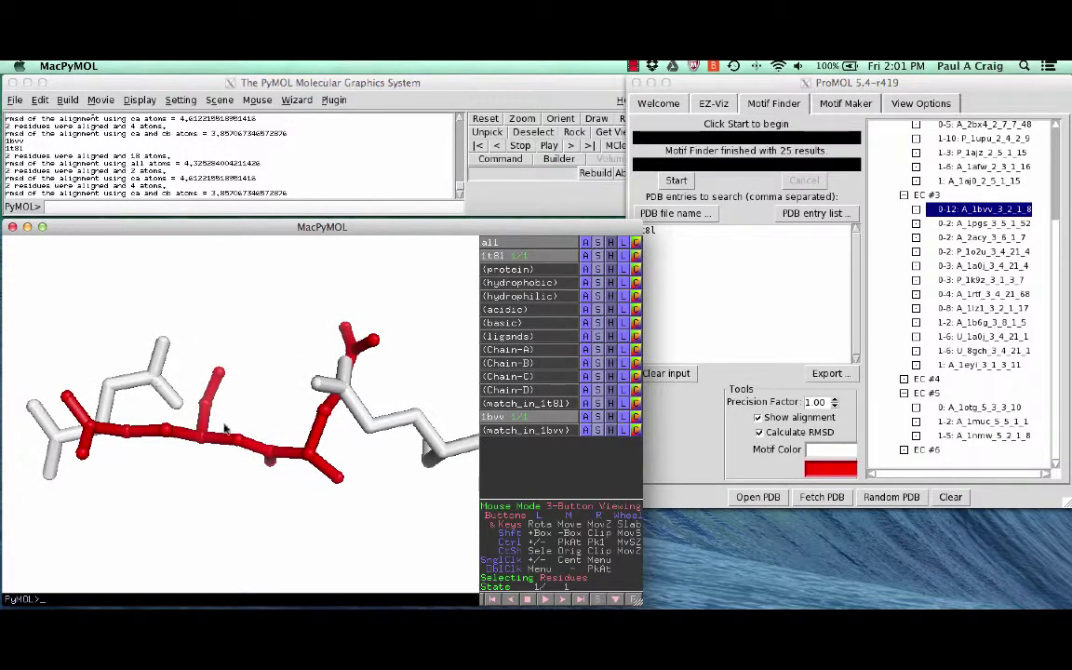
left_click_drag(205, 386, 261, 404)
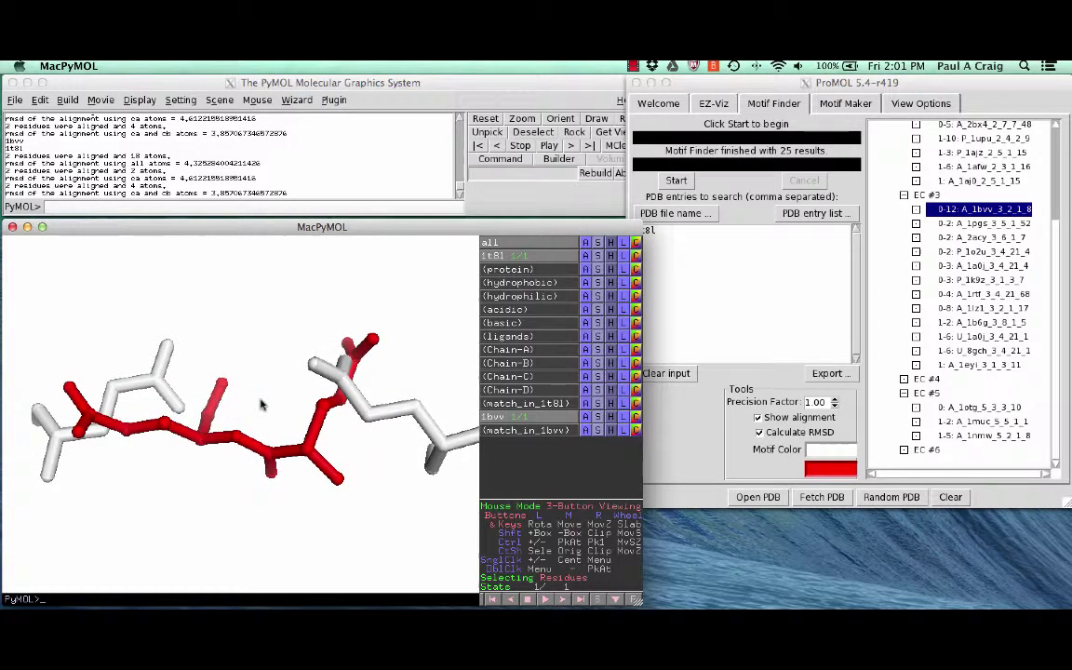
- Select GLU 172 and GLU 78 in chain A of 1bvv, plus GLU 20 and GLU 21 in chain A of 1t8l
left_click(133, 384)
left_click(376, 414)
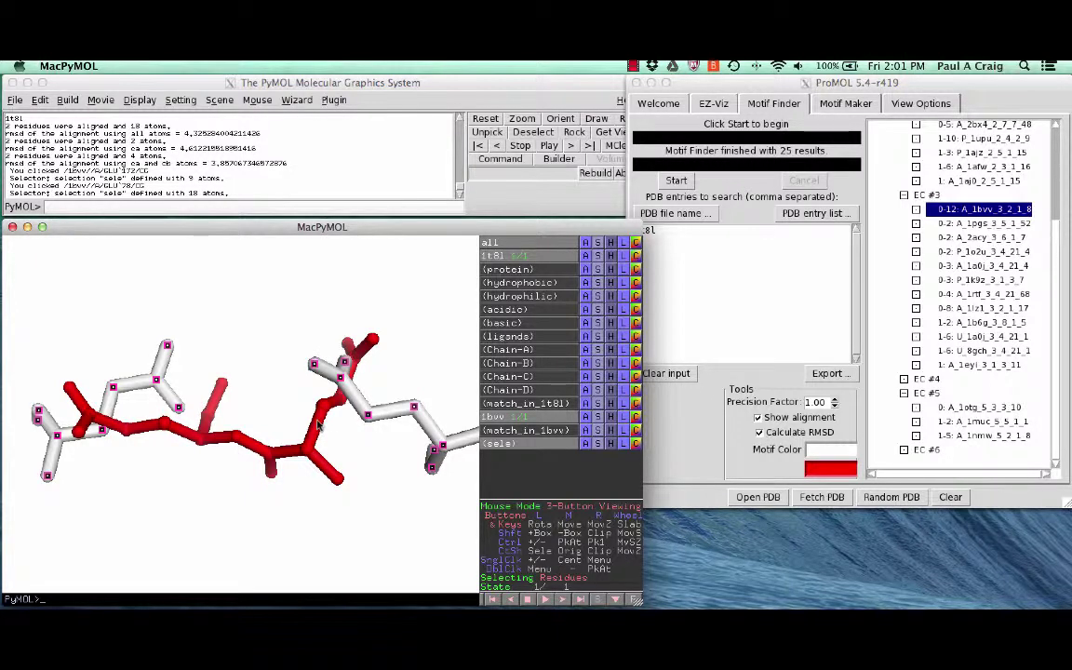
left_click(317, 424)
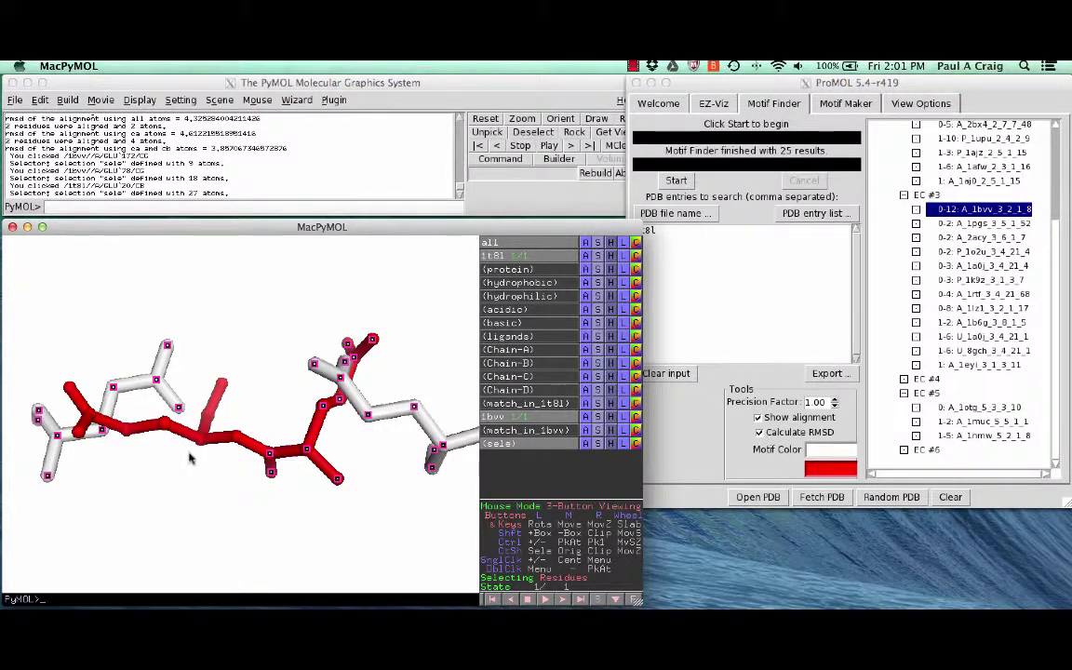
left_click(167, 429)
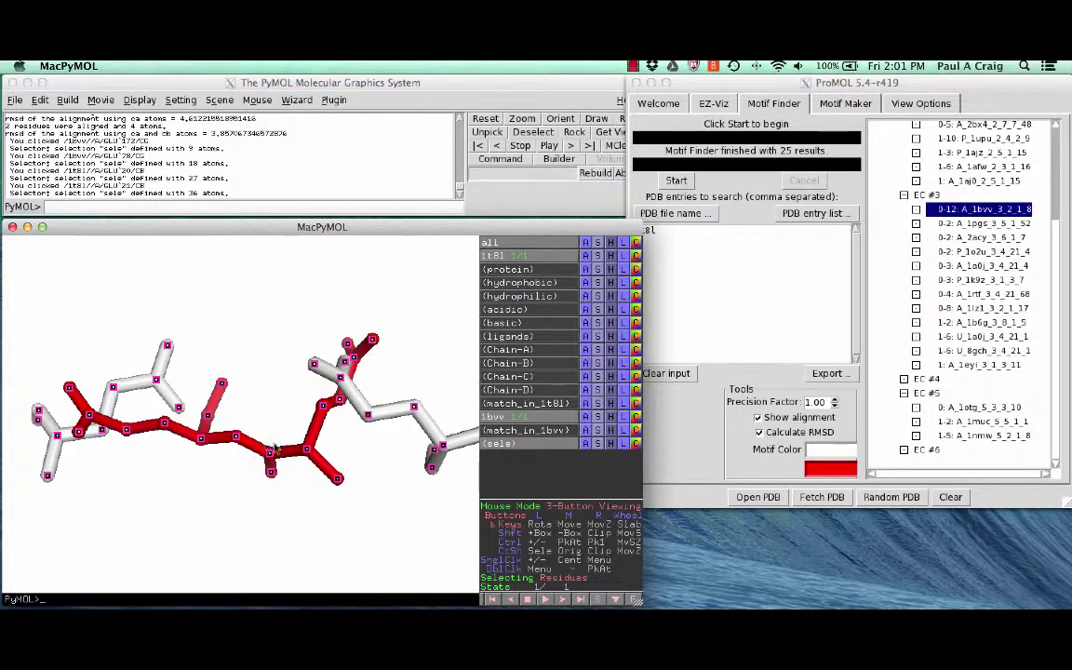
mouse_move(308, 509)
left_mouse_down()
mouse_move(304, 482)
mouse_move(302, 492)
left_mouse_up()
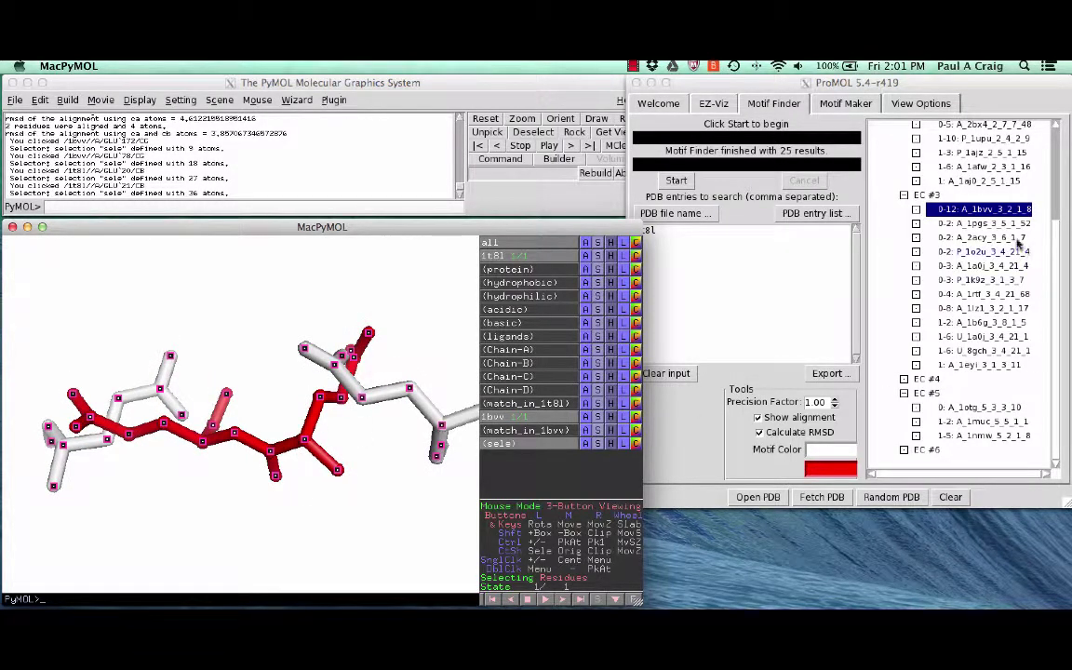
- Display the A_1pgs_3_5_1_52 alignment and select GLU 78 and ASP 72 of 1t8l with GLU 206 and ASP 60 of 1pgs
left_click(973, 224)
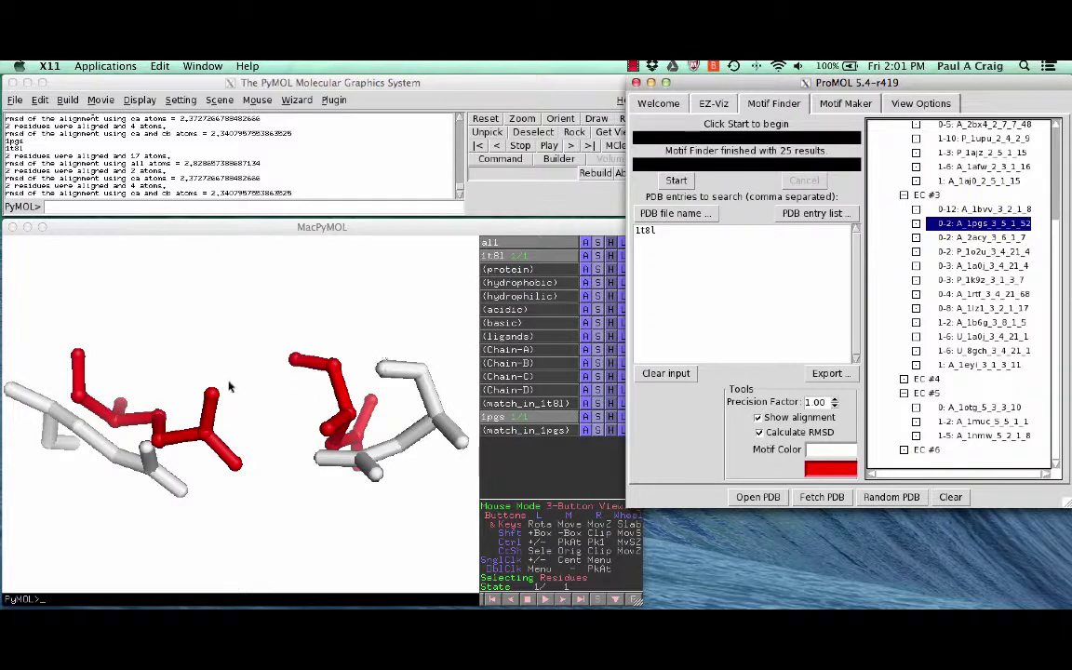
left_click_drag(254, 445, 244, 410)
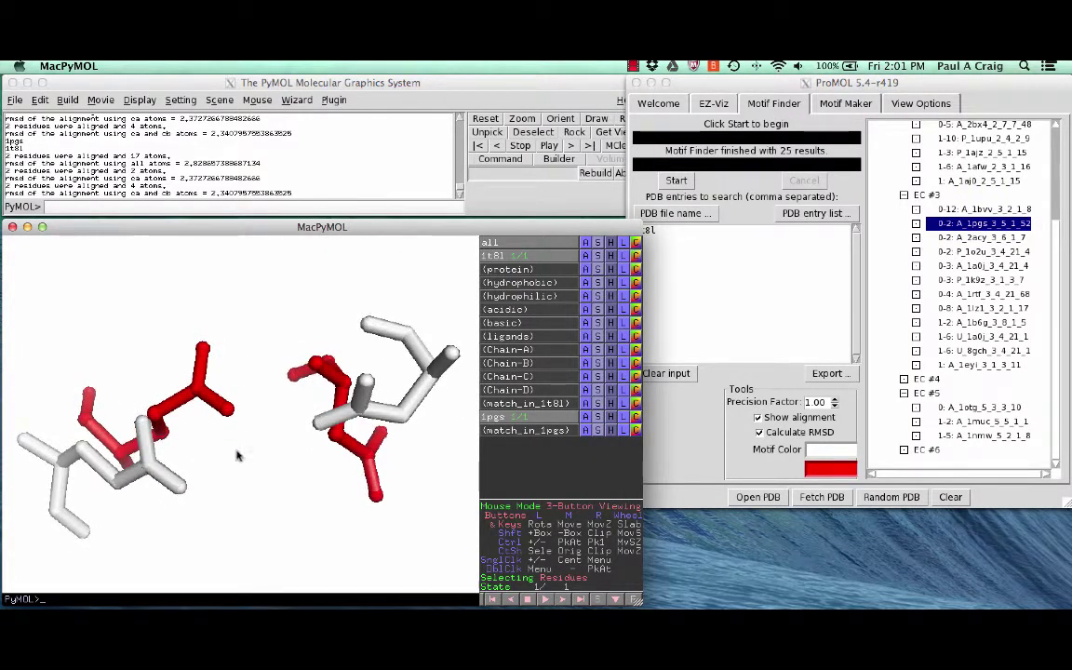
left_click(198, 395)
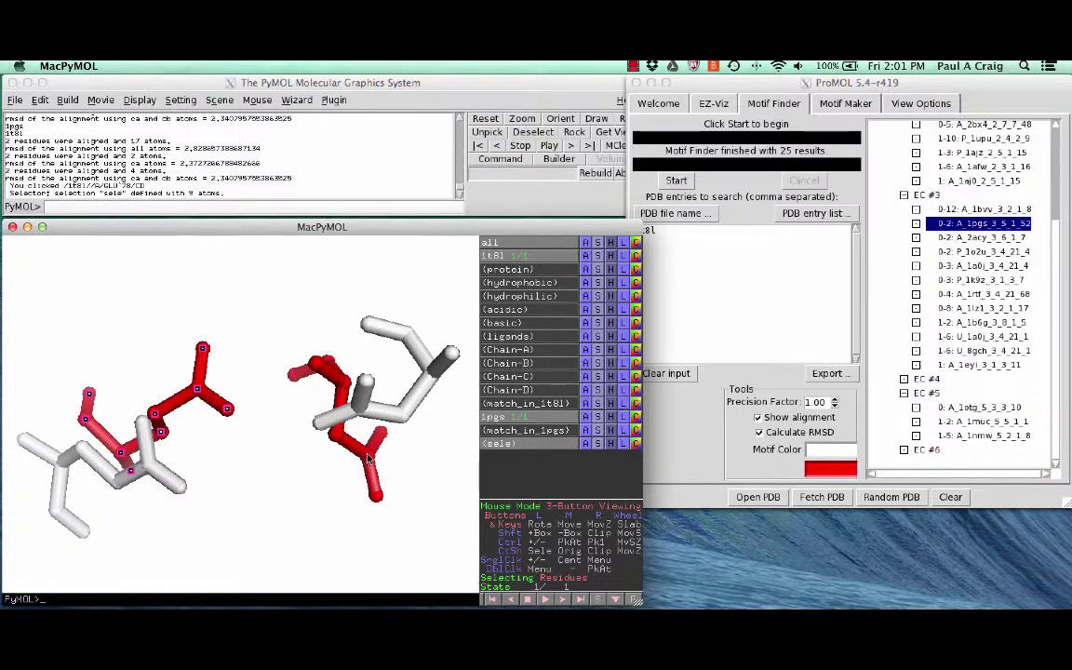
left_click(368, 459)
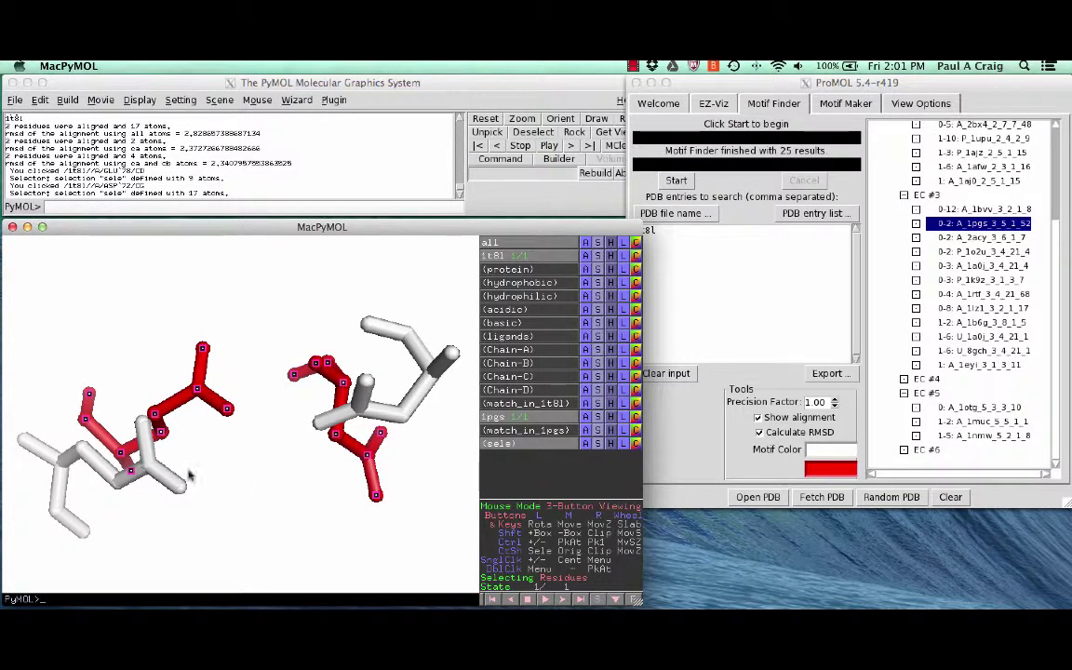
left_click(142, 478)
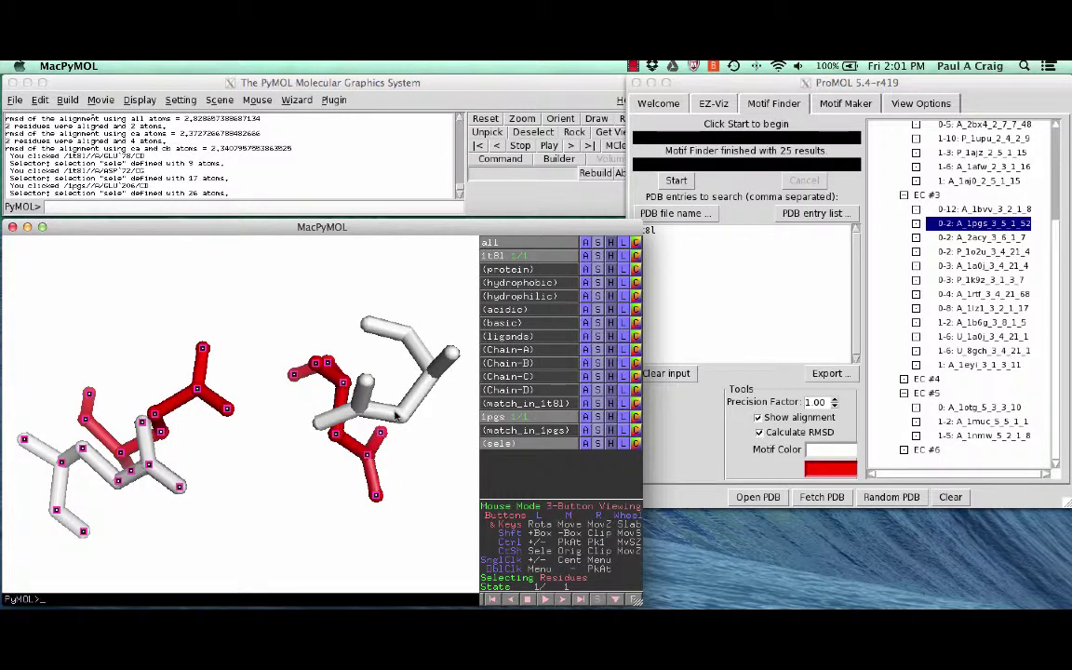
left_click(351, 372)
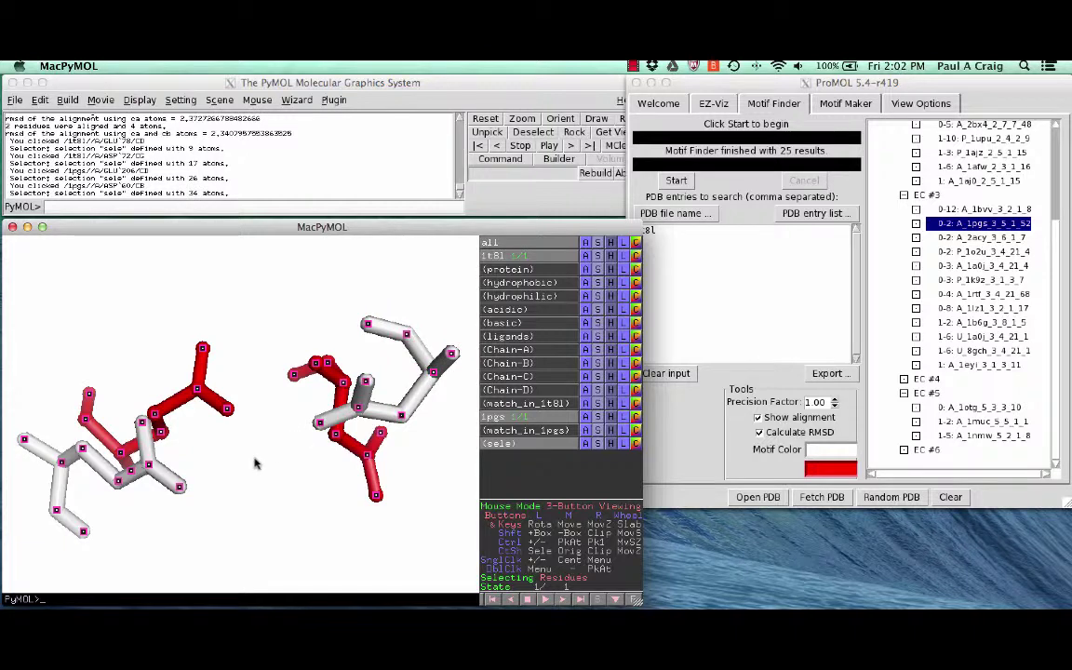
left_click_drag(244, 436, 223, 429)
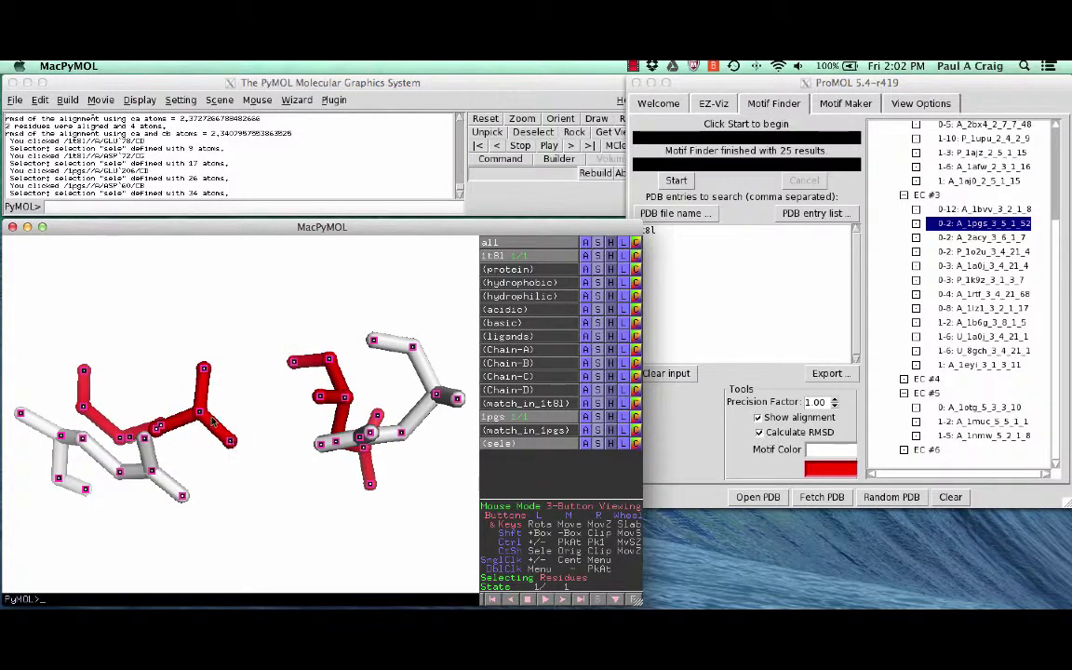
mouse_move(178, 432)
left_mouse_down()
mouse_move(201, 437)
mouse_move(168, 452)
left_mouse_up()
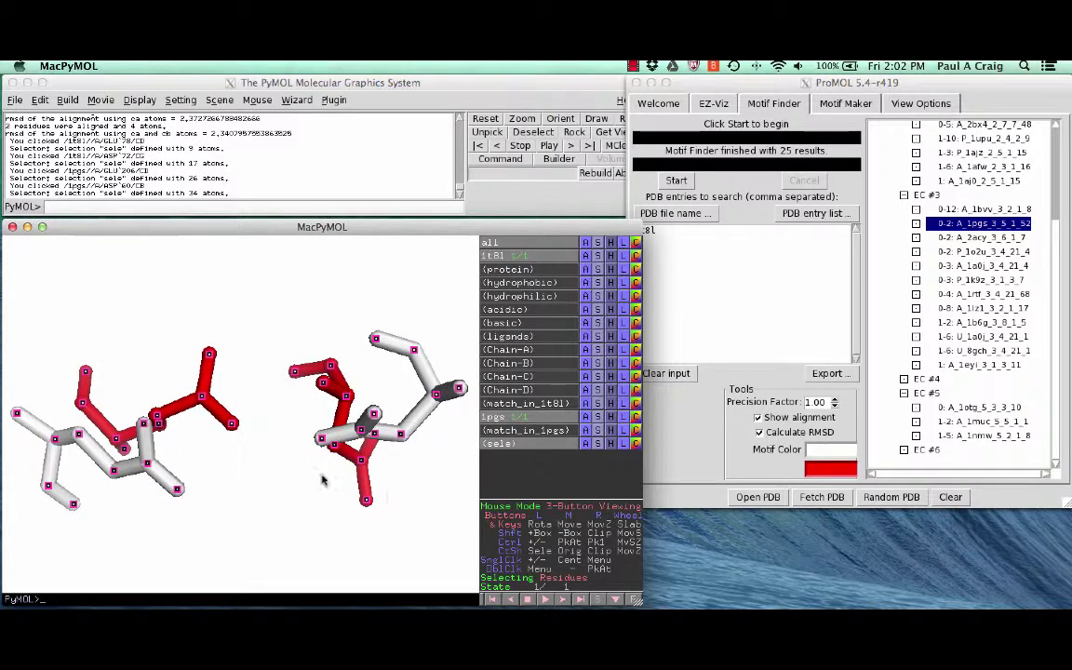
left_click_drag(323, 479, 353, 372)
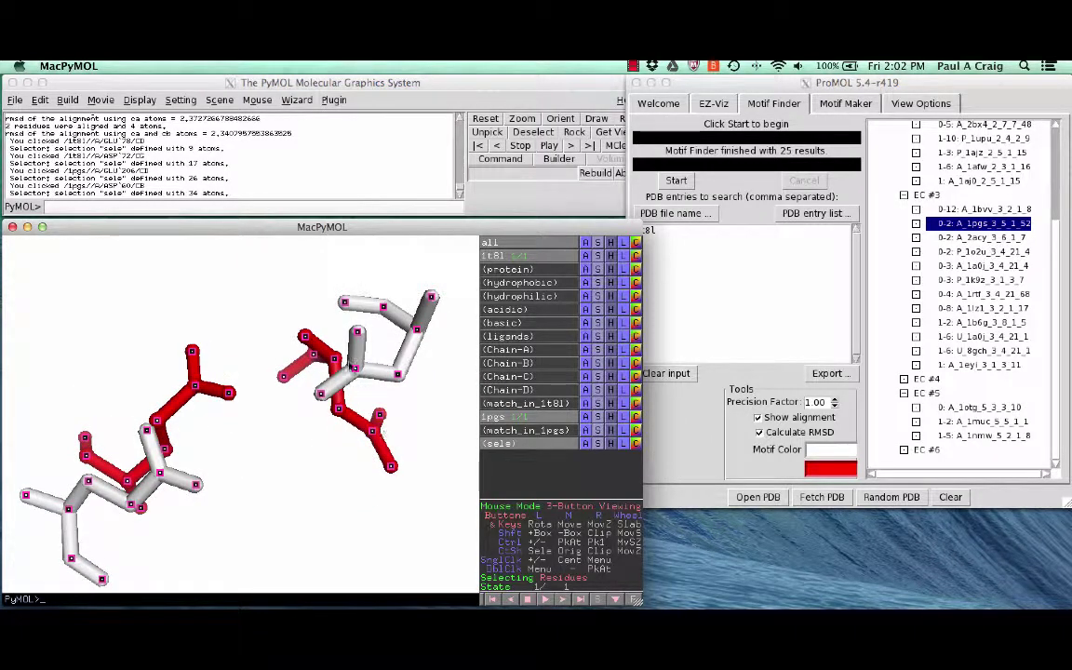
left_click_drag(301, 419, 253, 382)
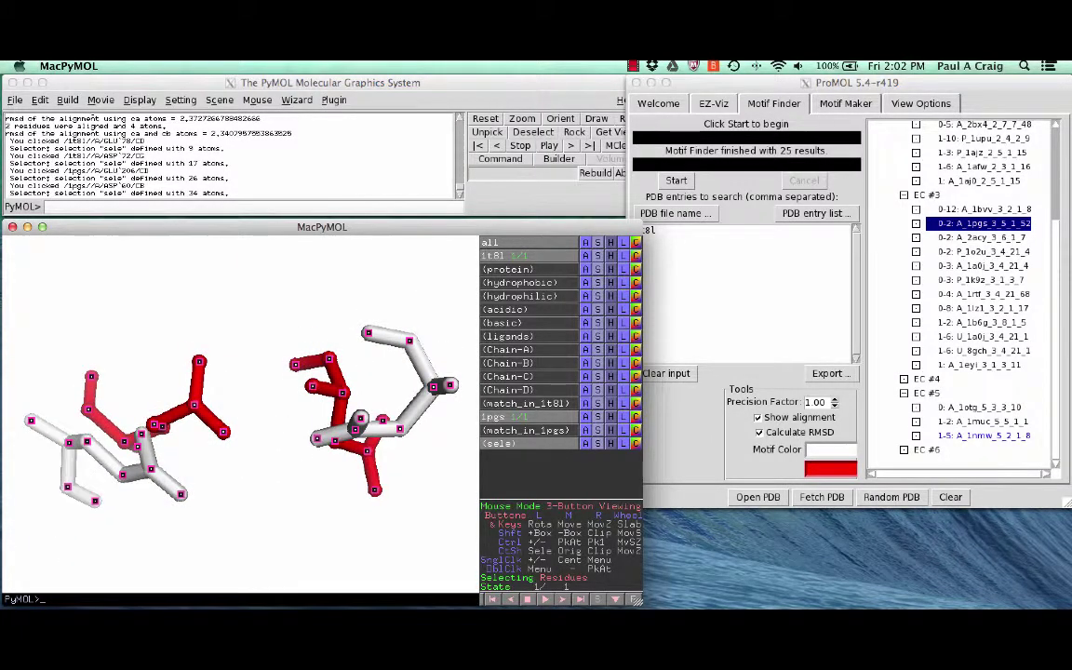
- Display the alignment of the A_1a0j_3_4_21_4 motif with 1t8l again
left_click(977, 268)
left_click(977, 267)
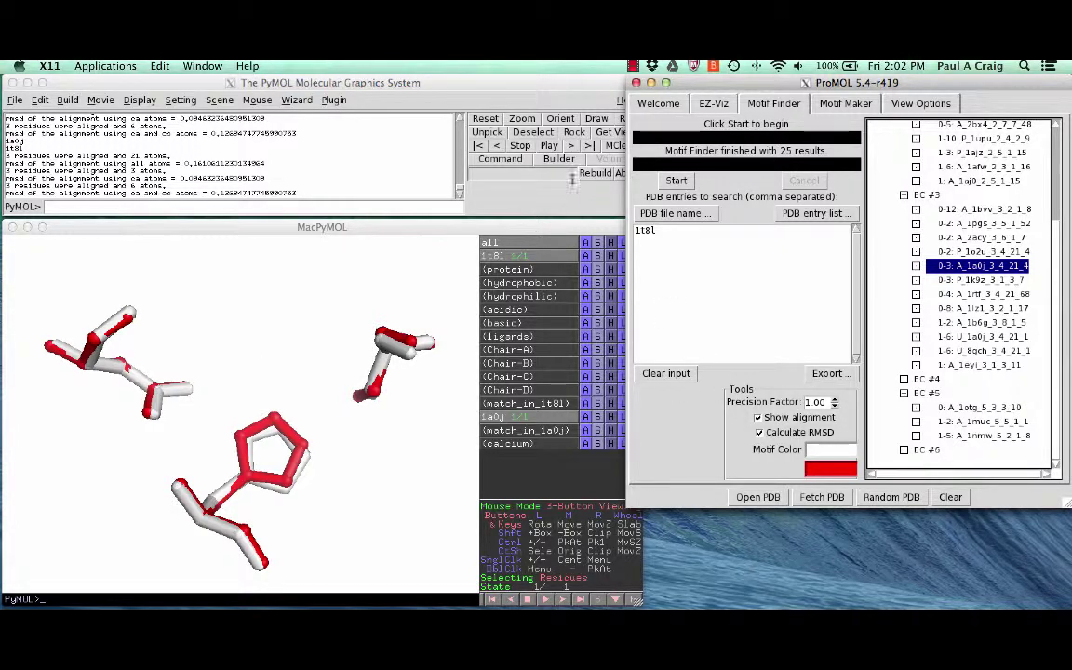
left_click(633, 66)
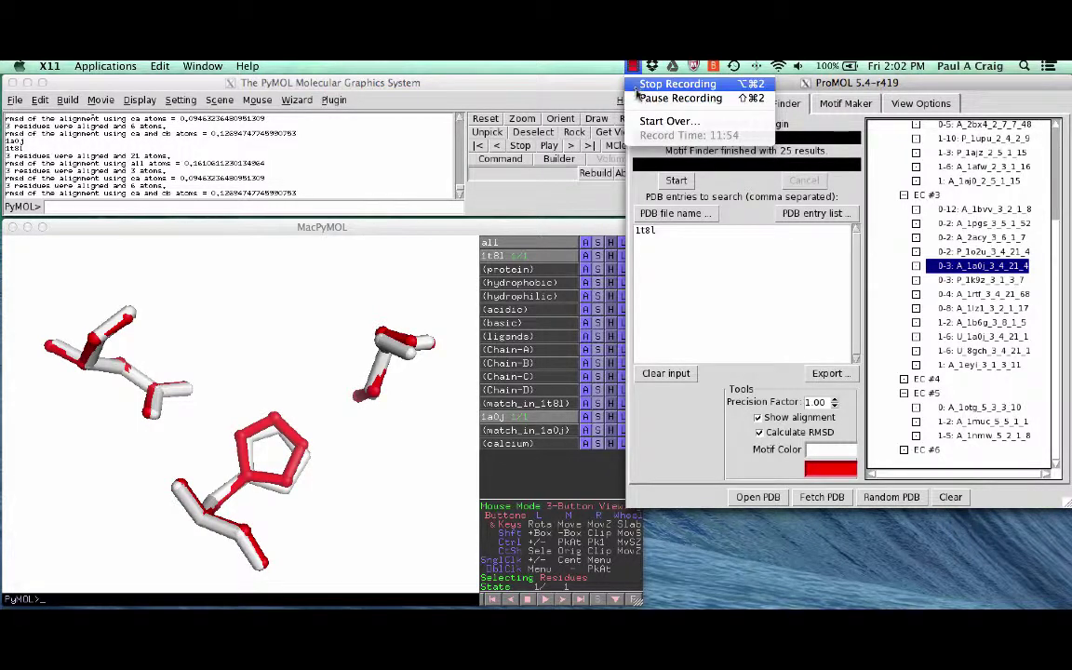